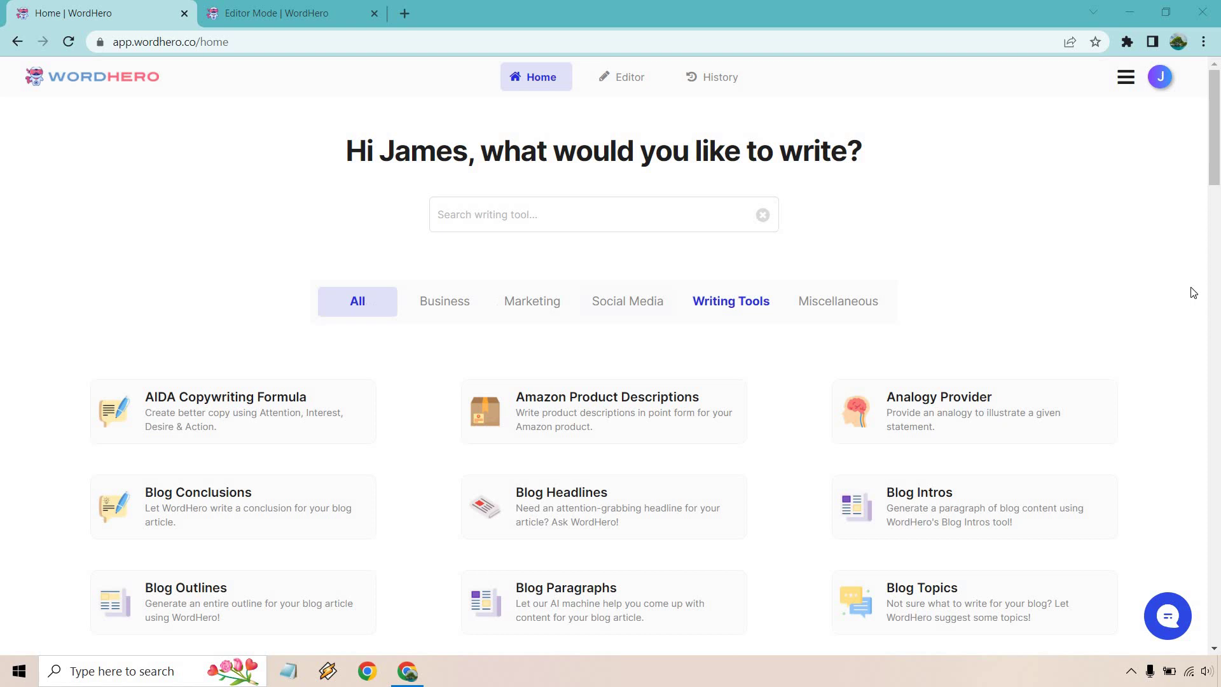
scroll(1192, 291, down, 3)
scroll(1148, 259, down, 2)
scroll(1147, 259, down, 3)
scroll(1147, 259, down, 1)
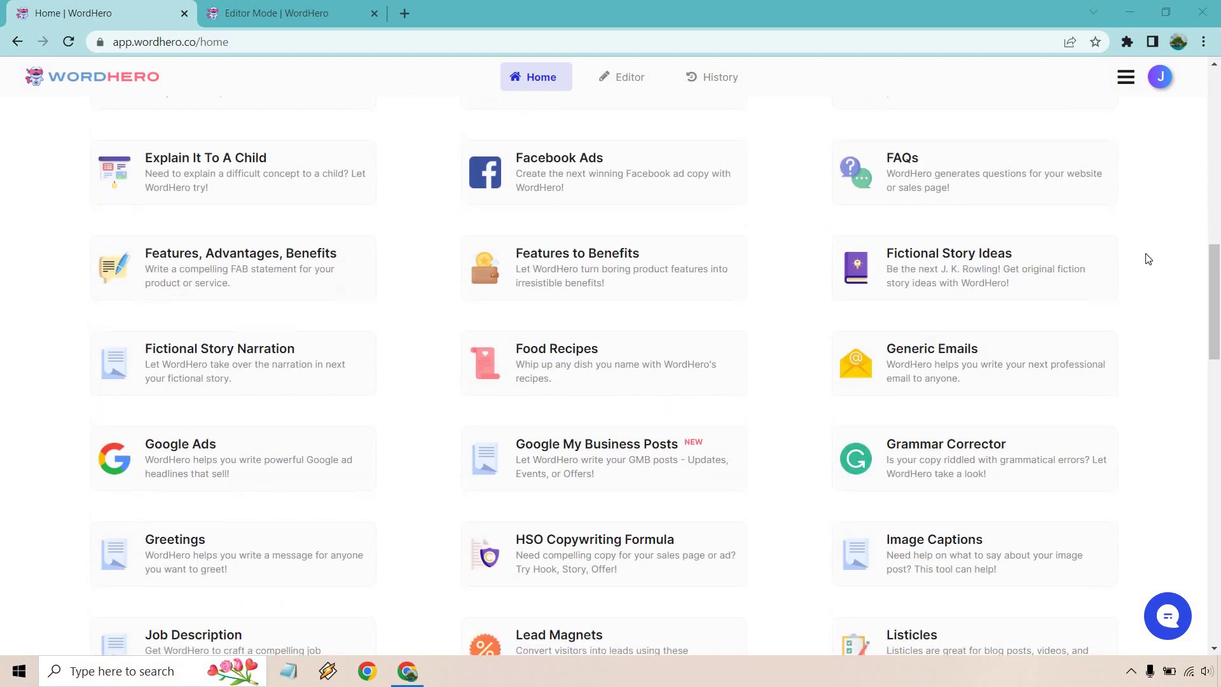
scroll(1148, 259, down, 2)
scroll(1147, 258, down, 2)
scroll(1148, 258, up, 1)
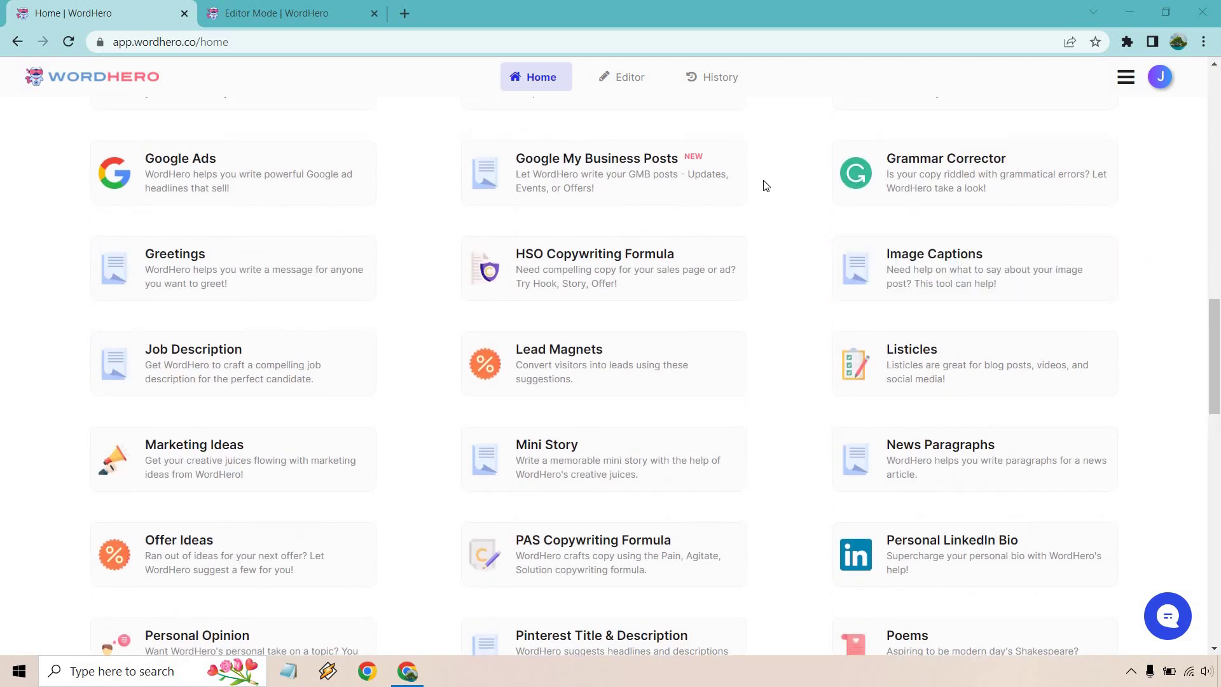
scroll(1189, 222, down, 3)
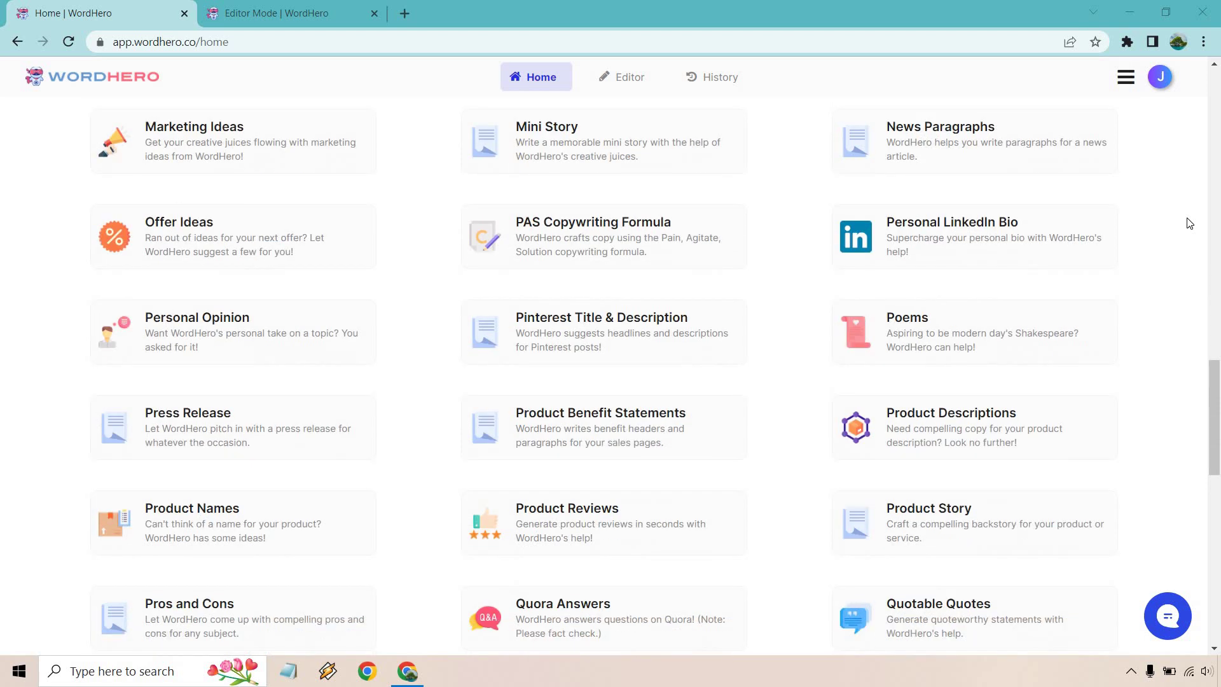
scroll(1188, 222, down, 1)
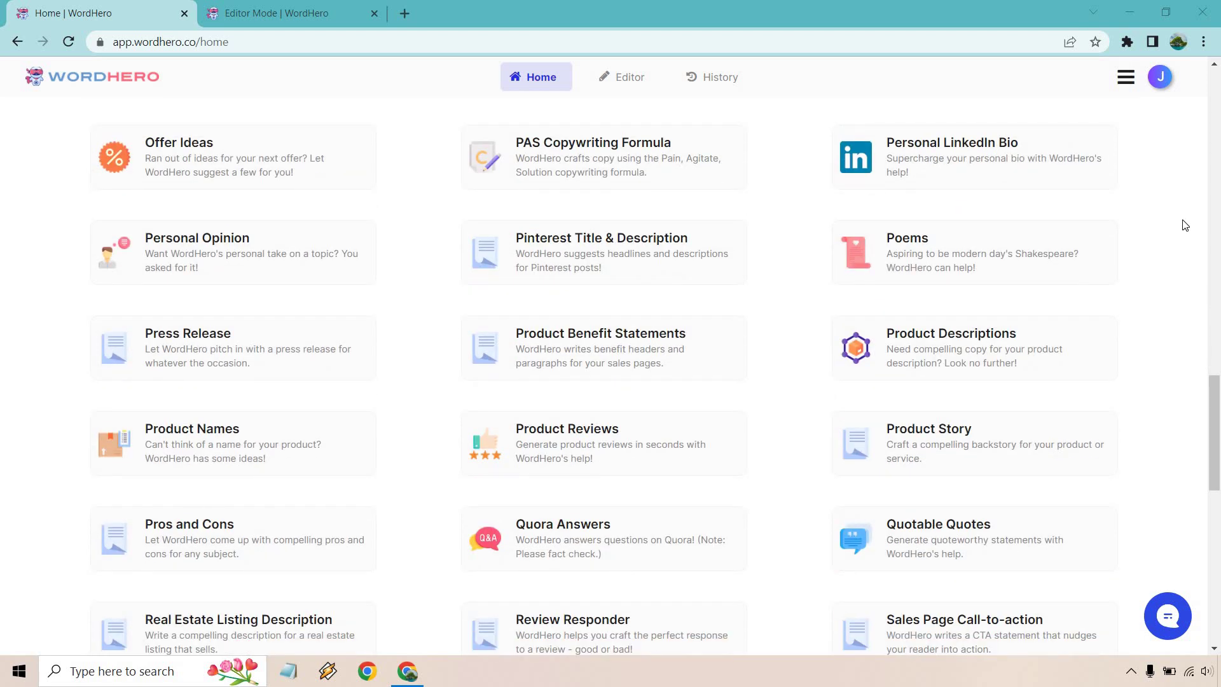
scroll(1188, 222, down, 2)
scroll(1184, 225, down, 2)
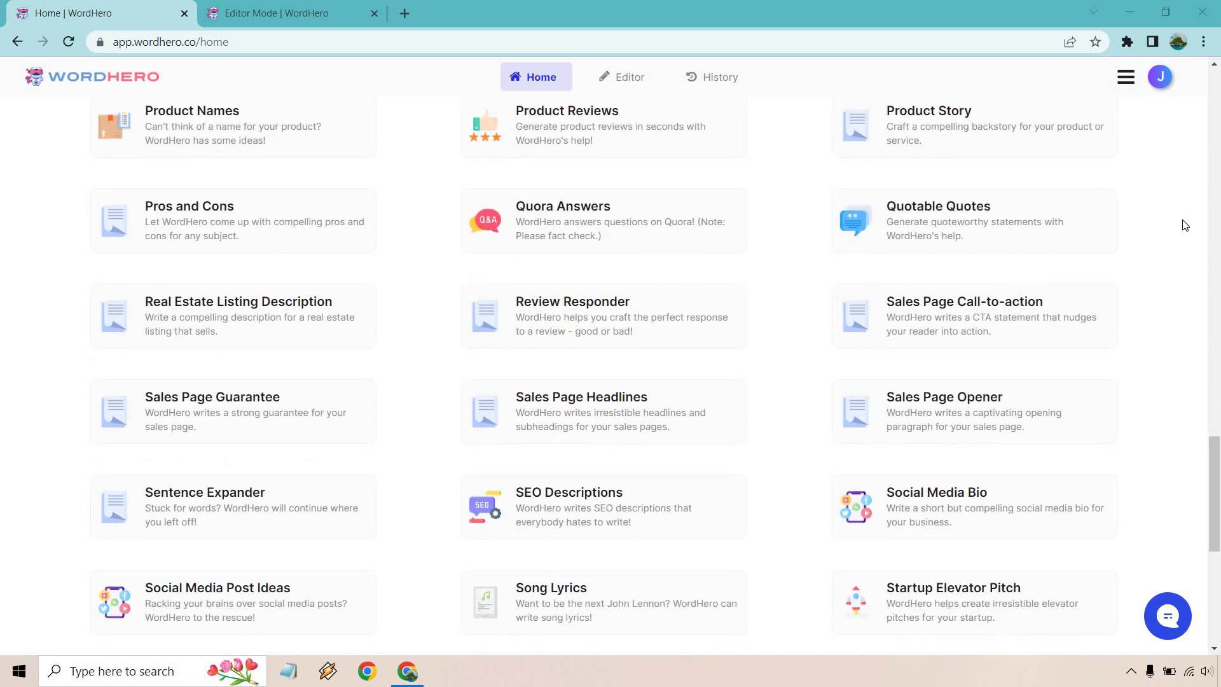
scroll(1184, 225, down, 2)
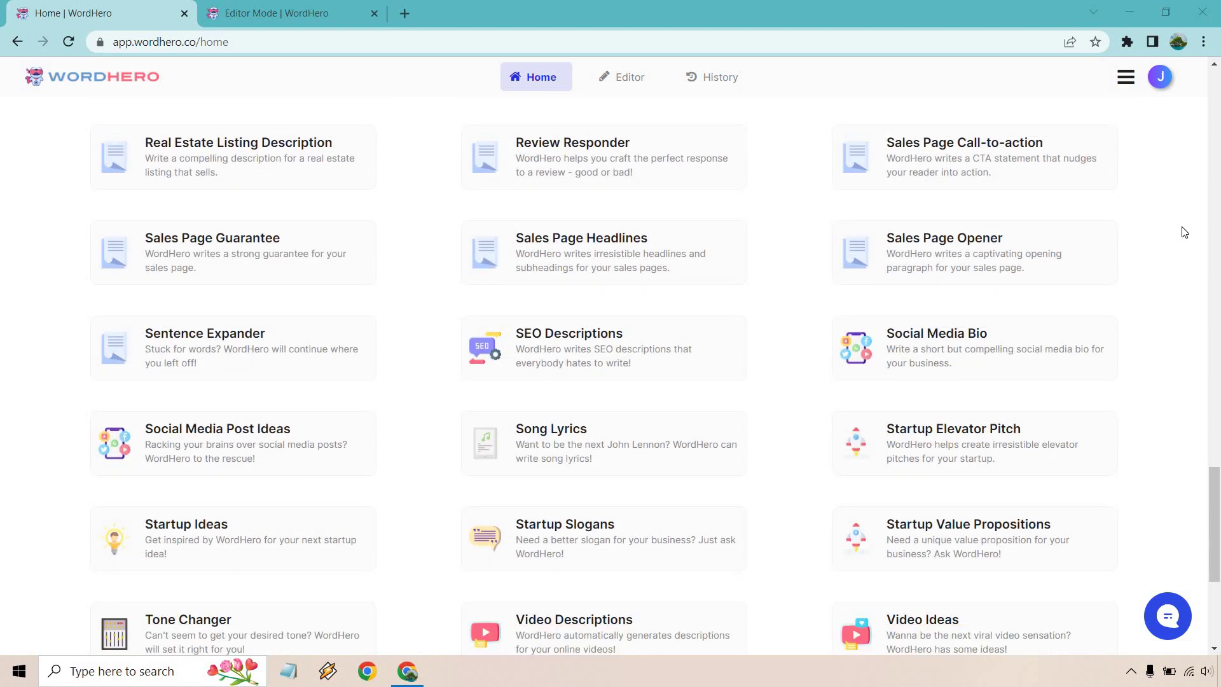
scroll(1184, 232, down, 3)
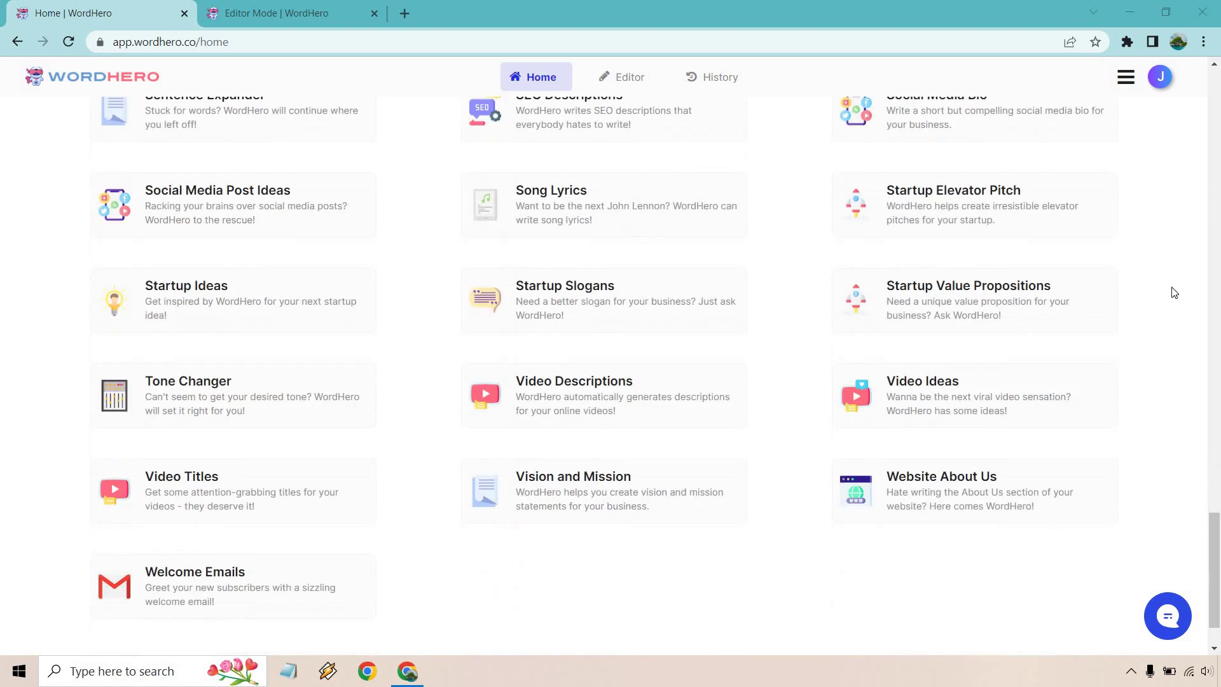
scroll(1150, 314, up, 5)
scroll(1150, 314, up, 1)
scroll(1150, 313, up, 3)
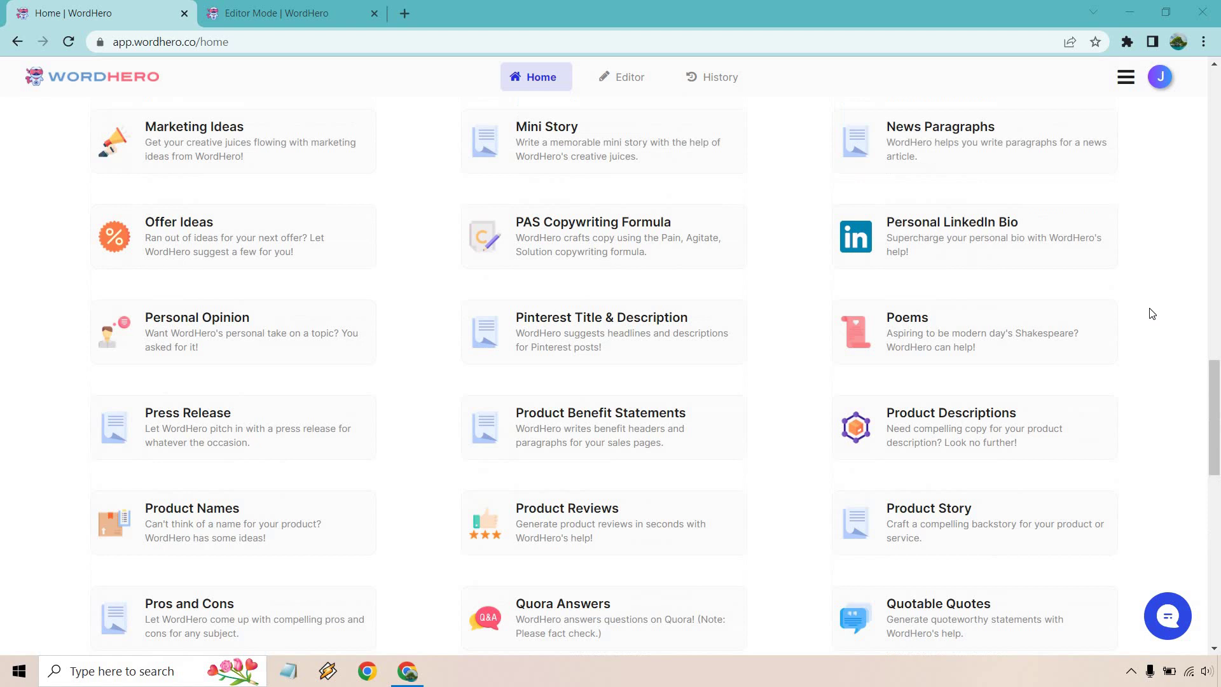
scroll(1149, 314, up, 10)
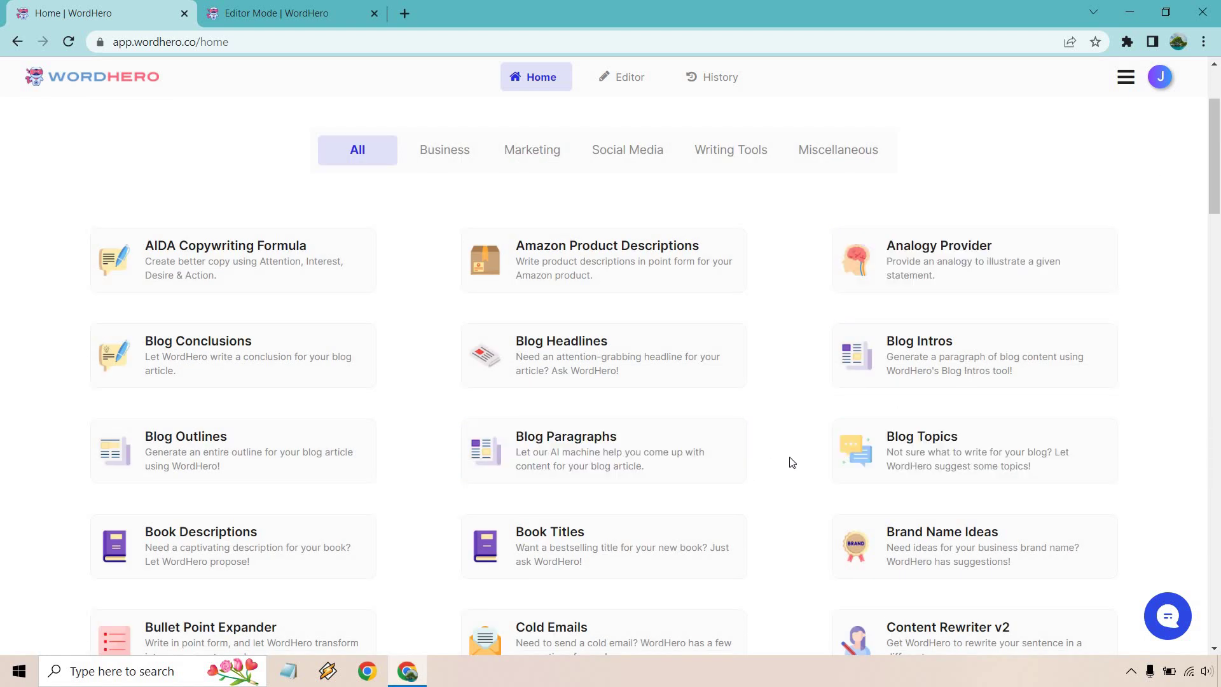
Step: Open Blog Paragraphs and paste 'Are Facebook ads still worth using for marketers?' as the description
click(699, 465)
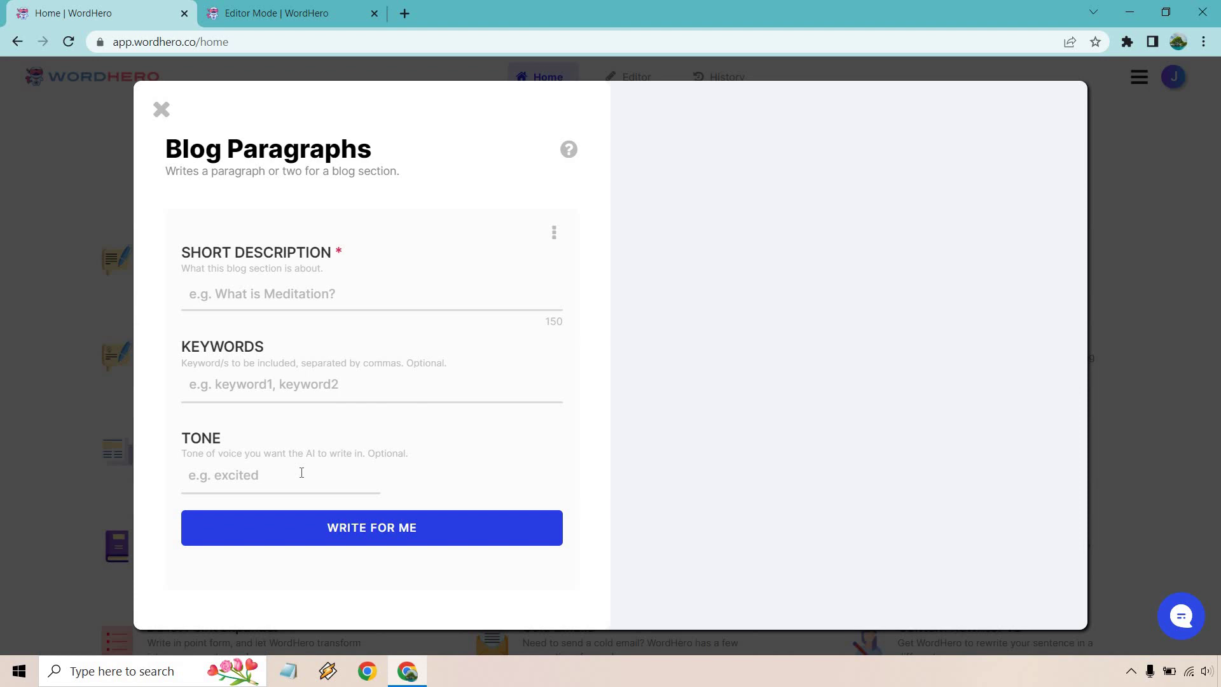
click(292, 296)
text(Are Facebook ads still worth using for marketers?)
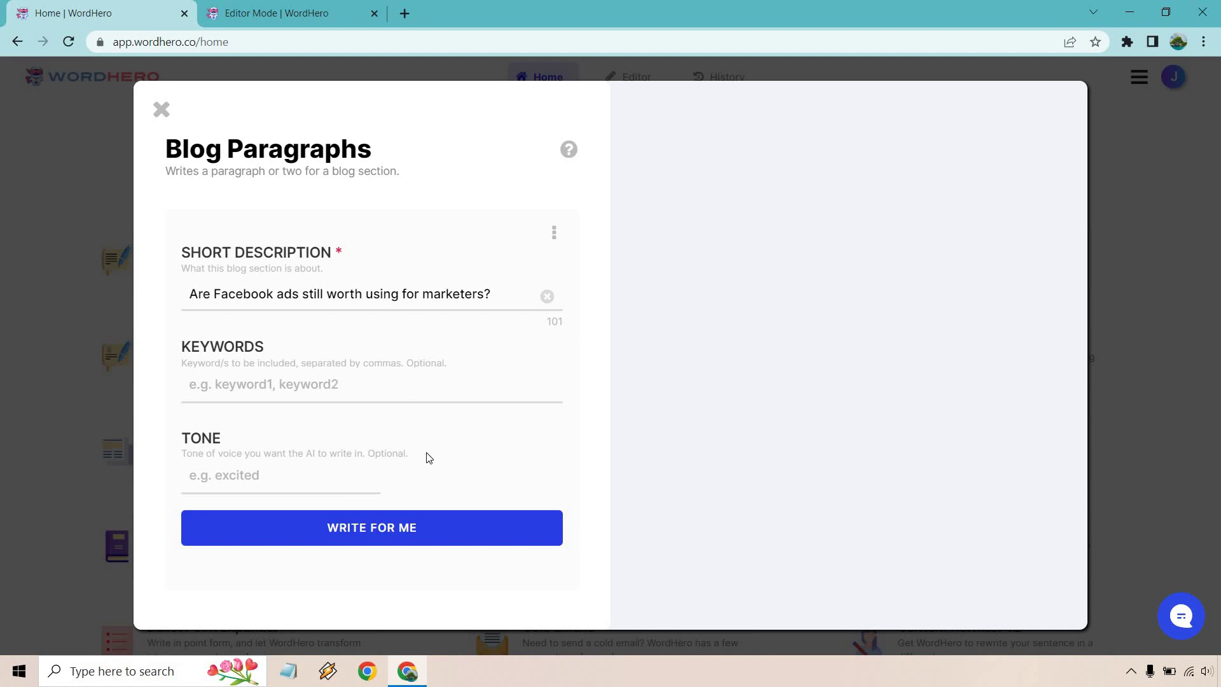
Step: Generate the Facebook ads paragraphs, then regenerate them for a second 122-word version
click(414, 524)
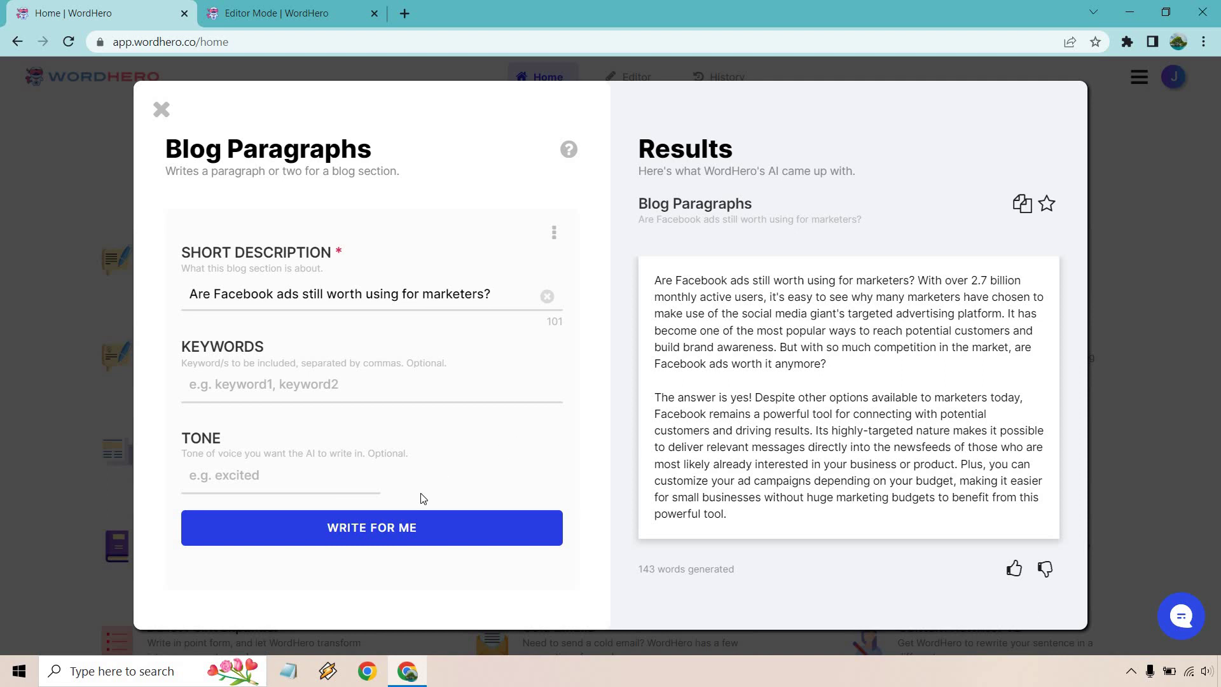
click(410, 528)
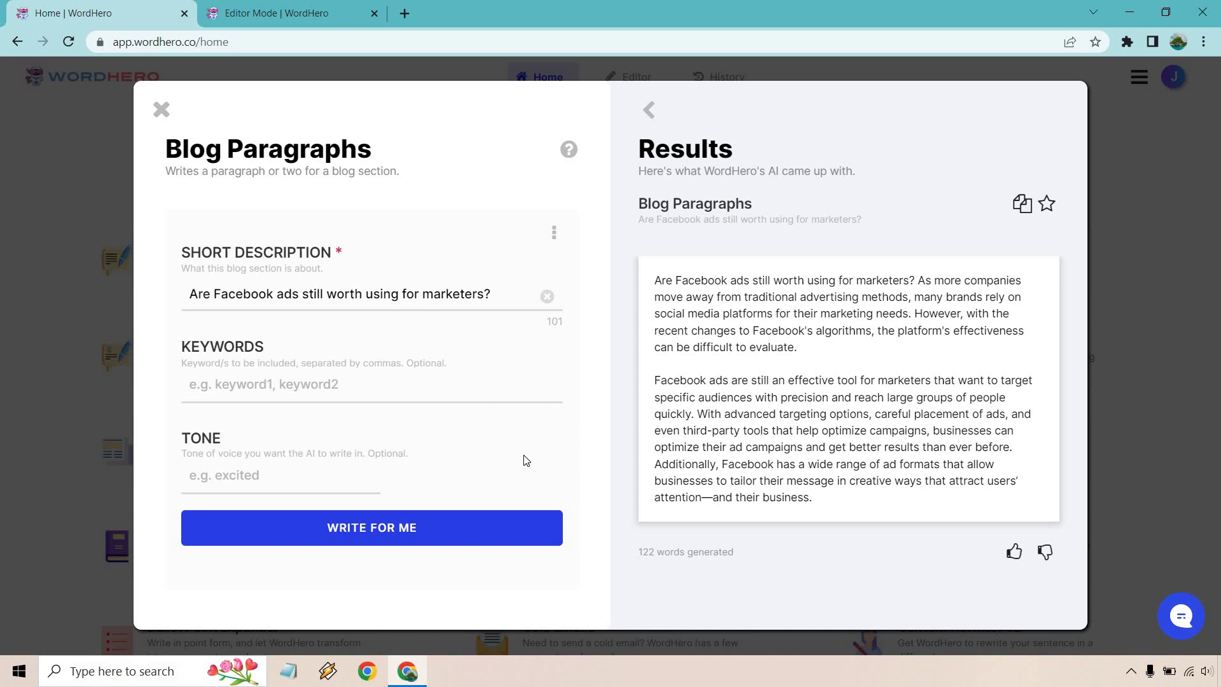
Step: Close Blog Paragraphs and generate Facebook ads descriptions in Video Descriptions, then close it
click(160, 111)
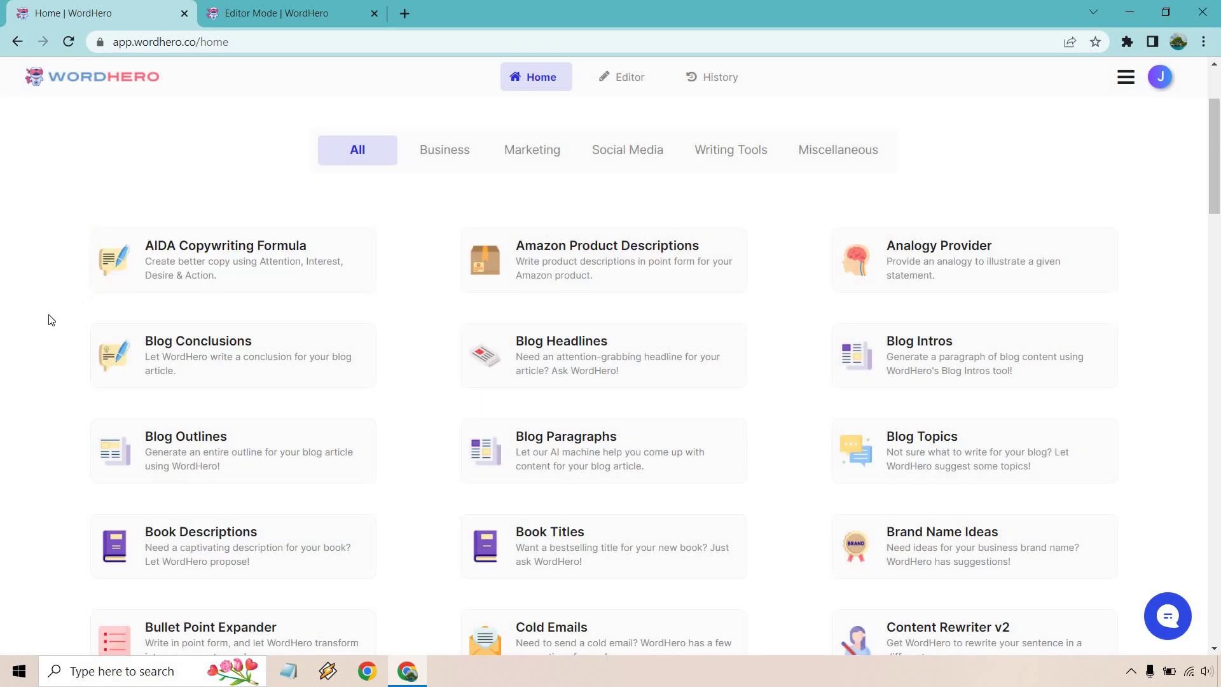
scroll(50, 319, down, 2)
scroll(51, 320, down, 5)
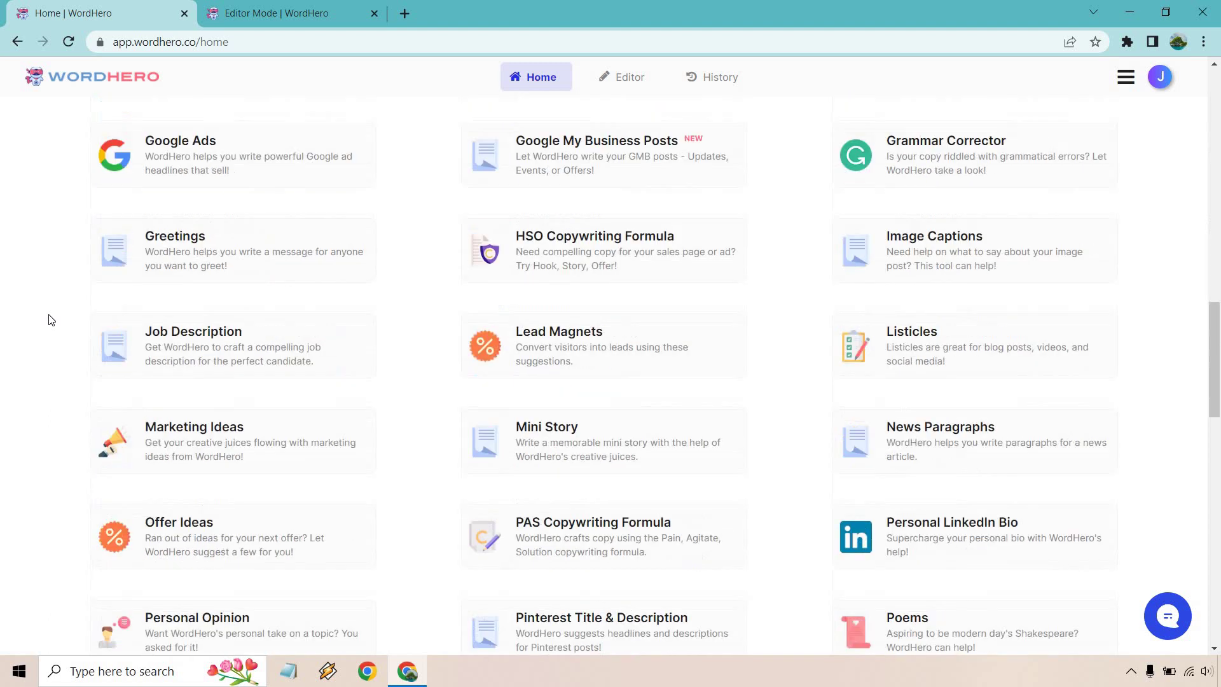
scroll(51, 319, down, 3)
scroll(51, 319, down, 5)
scroll(51, 319, down, 3)
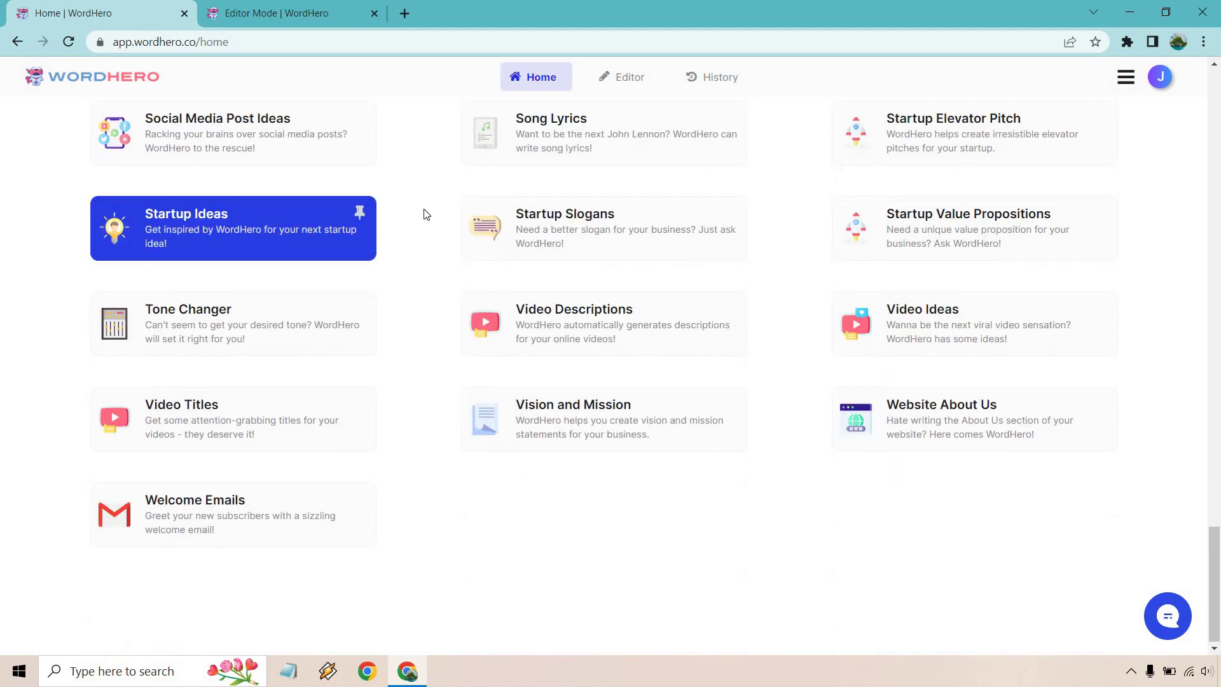
click(582, 327)
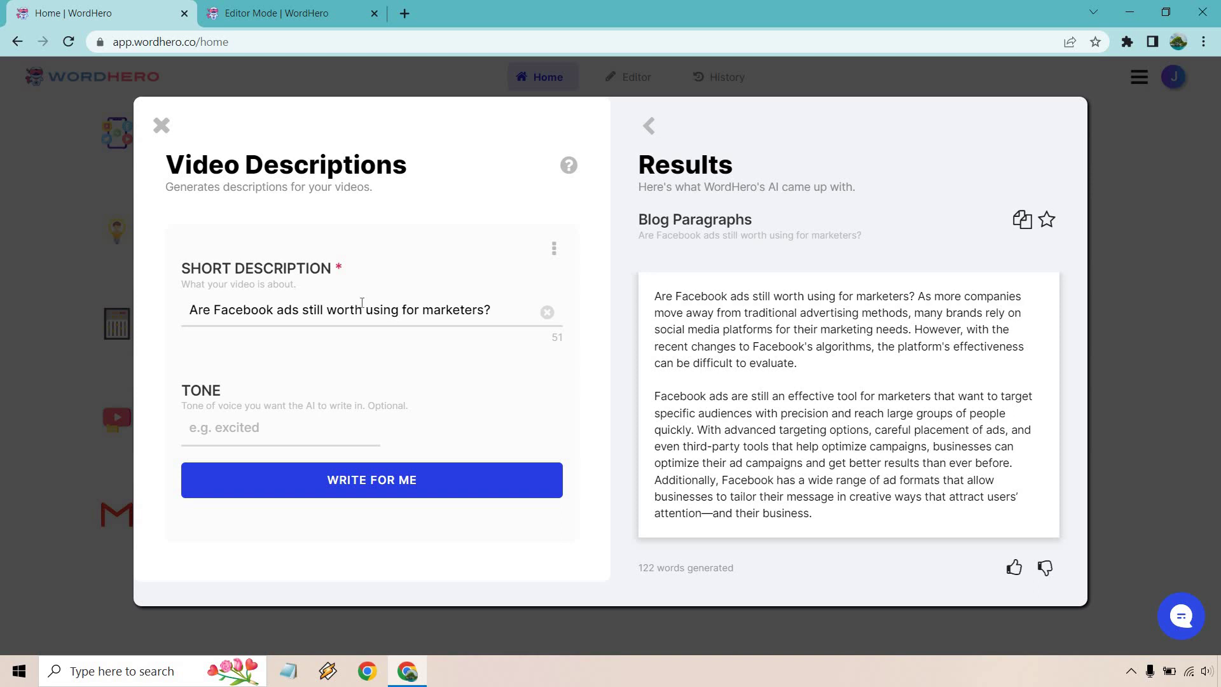
click(428, 476)
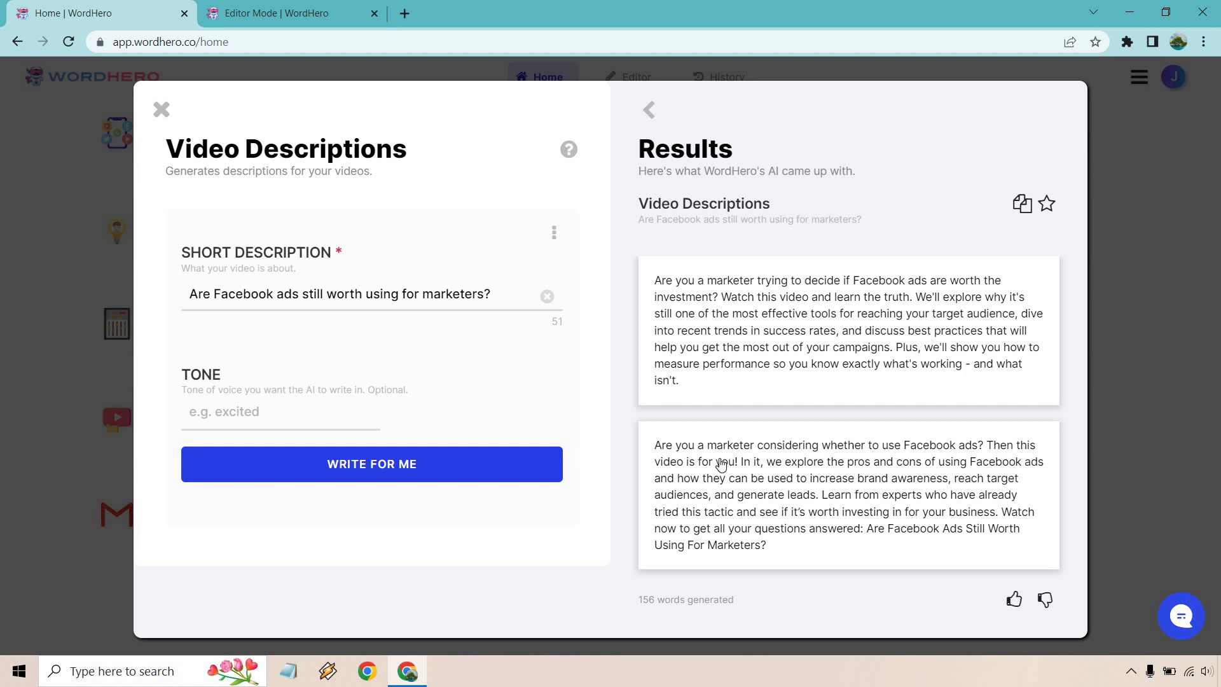
click(161, 111)
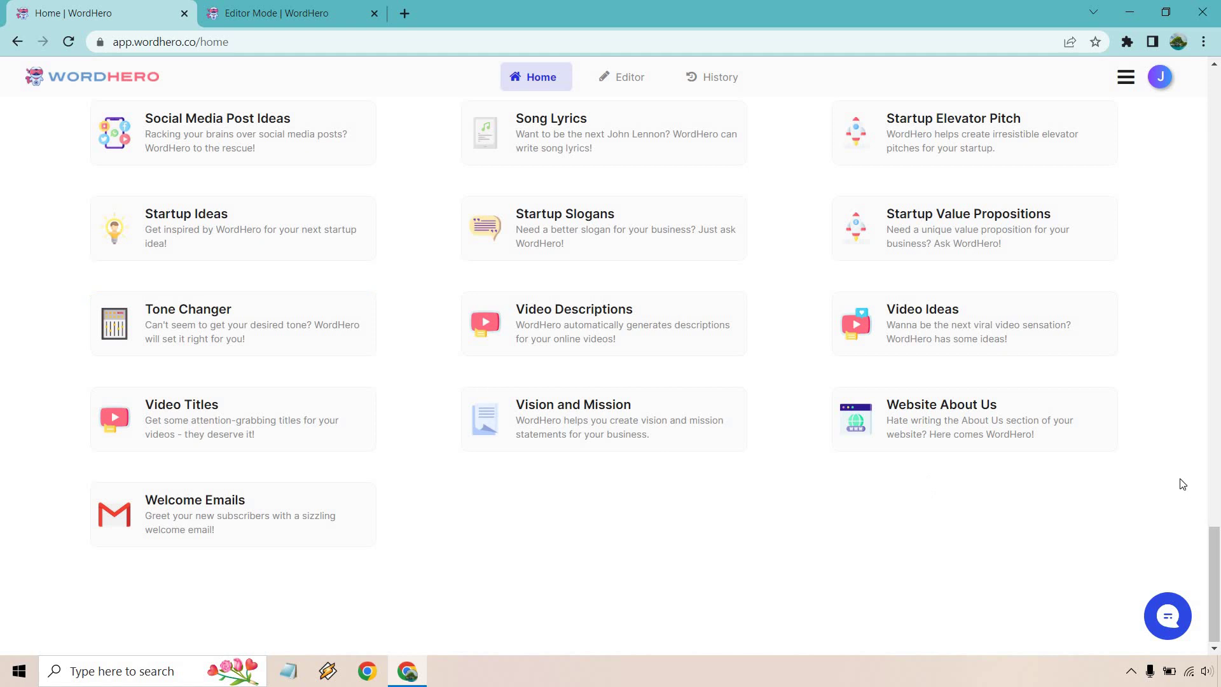
scroll(1180, 483, up, 1)
scroll(1180, 484, up, 4)
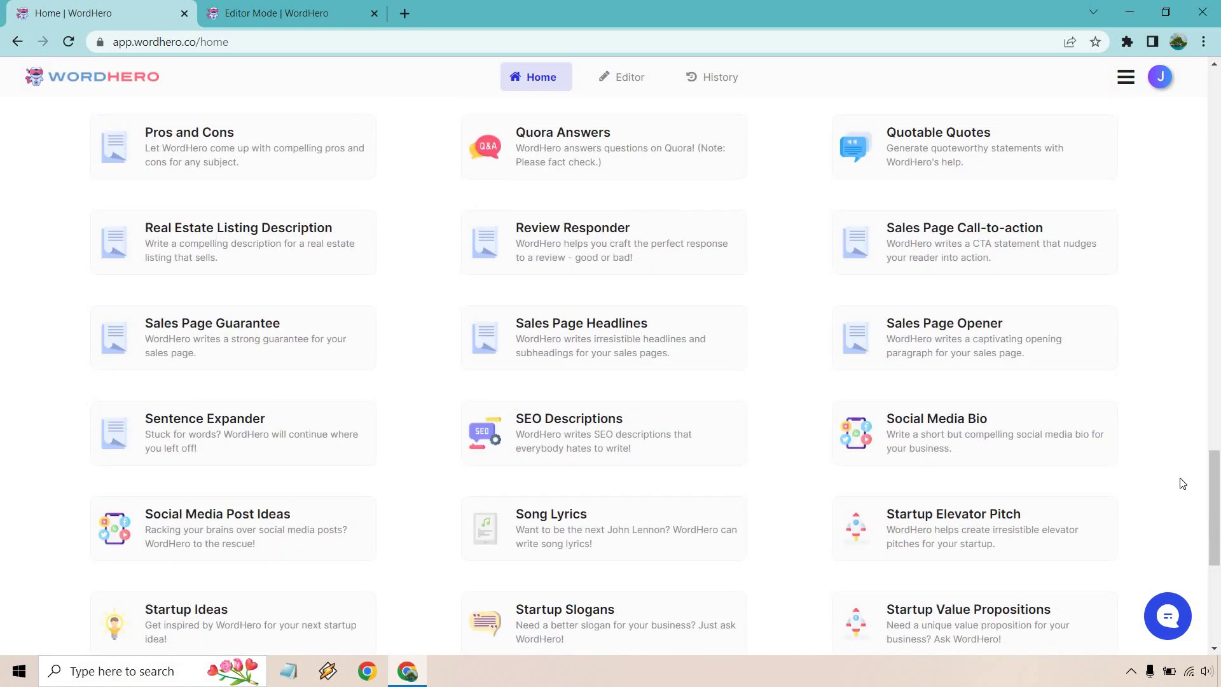
scroll(1181, 484, up, 5)
scroll(1181, 484, up, 4)
scroll(1180, 483, up, 3)
scroll(1181, 483, up, 4)
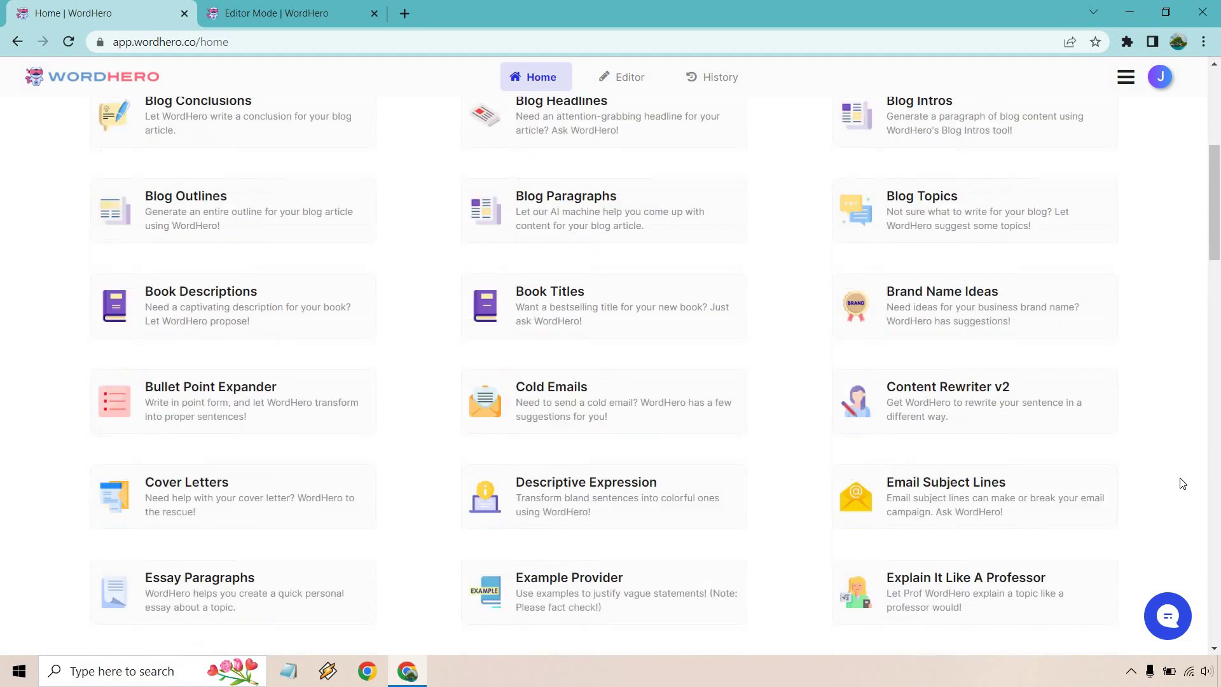
scroll(1181, 484, up, 4)
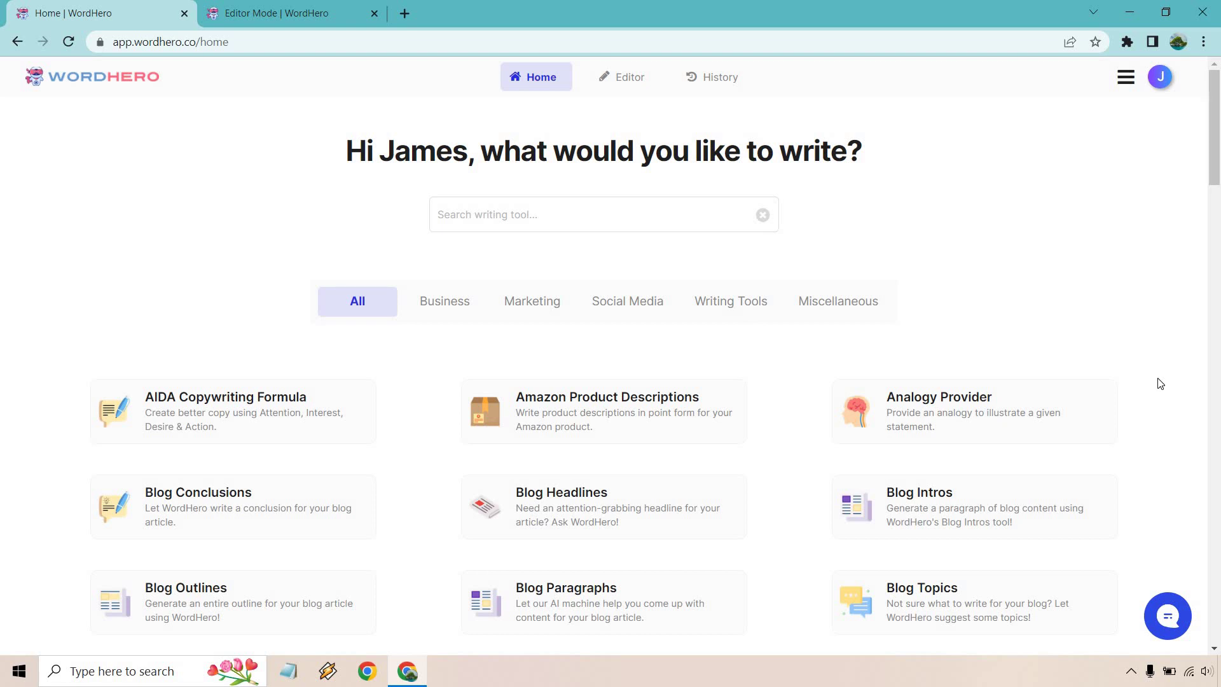
Step: Switch to the article editor to reach the Blog Outline options
click(351, 12)
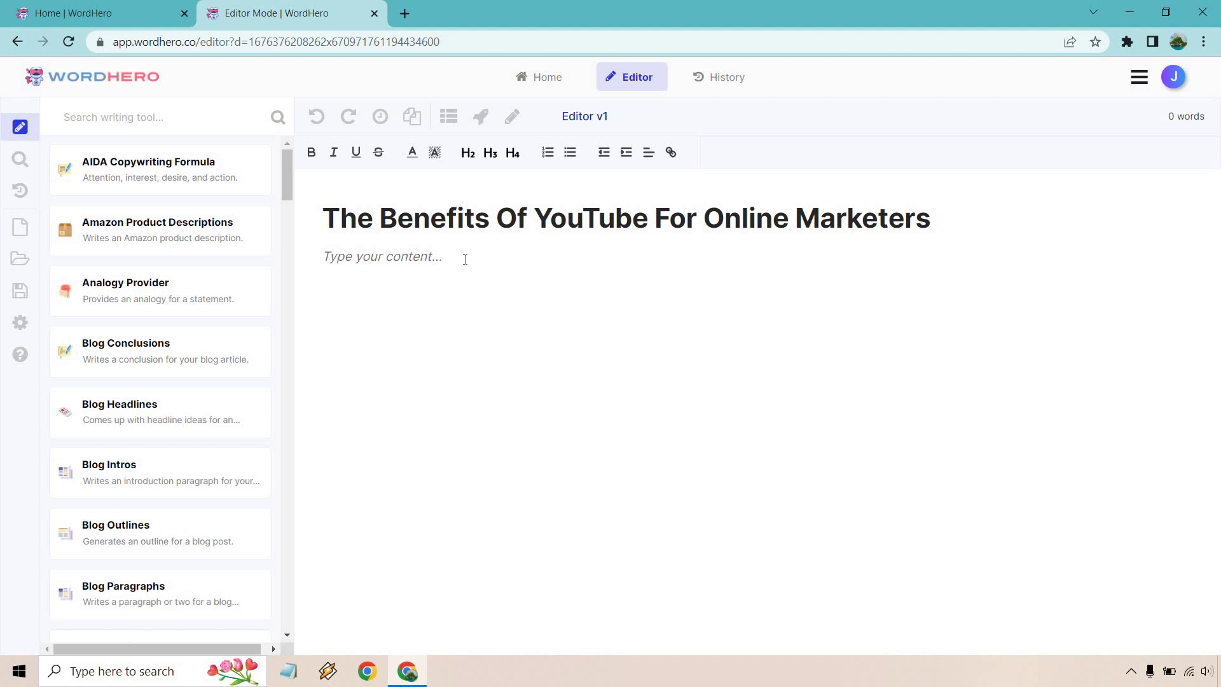
Step: Generate an outline from the title 'The Benefits Of YouTube For Online Marketers'
click(451, 119)
scroll(1003, 328, up, 3)
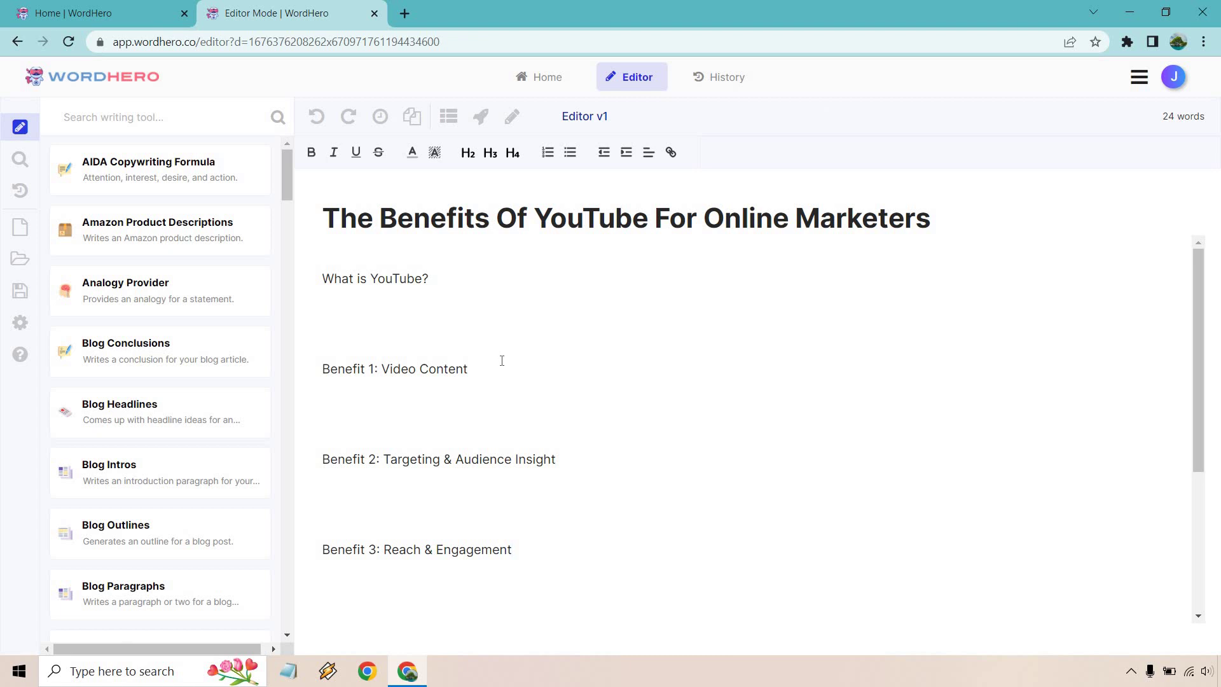
scroll(573, 367, down, 1)
scroll(592, 367, down, 1)
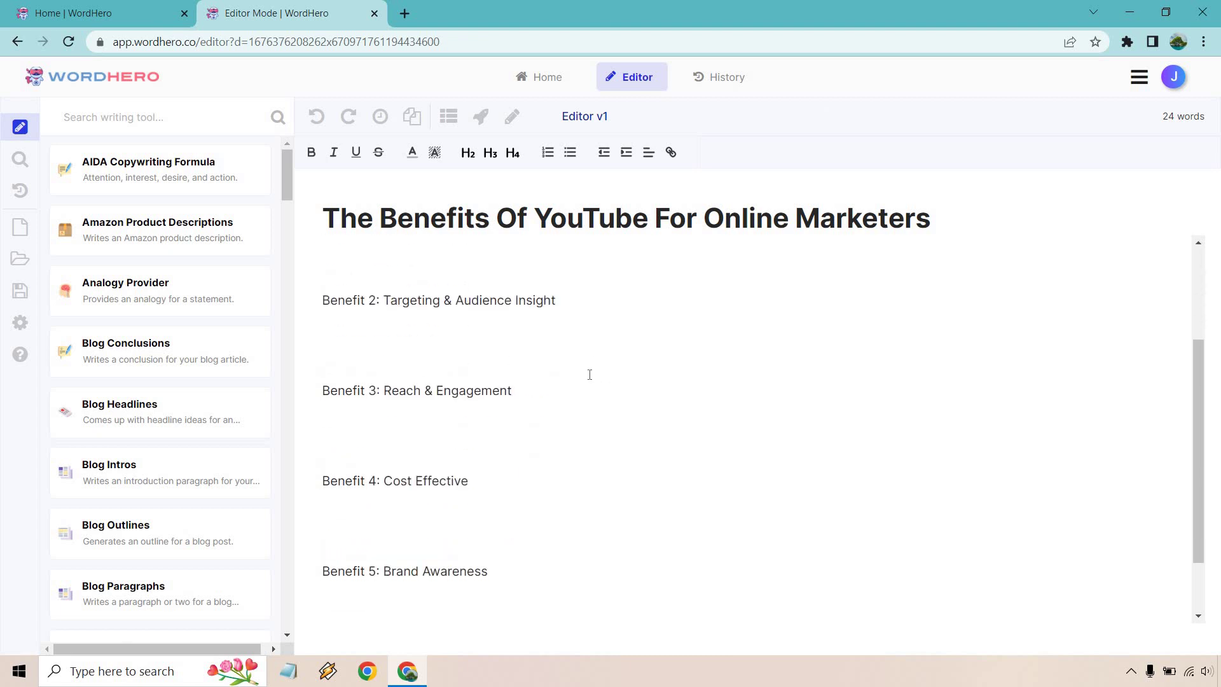
scroll(573, 378, down, 1)
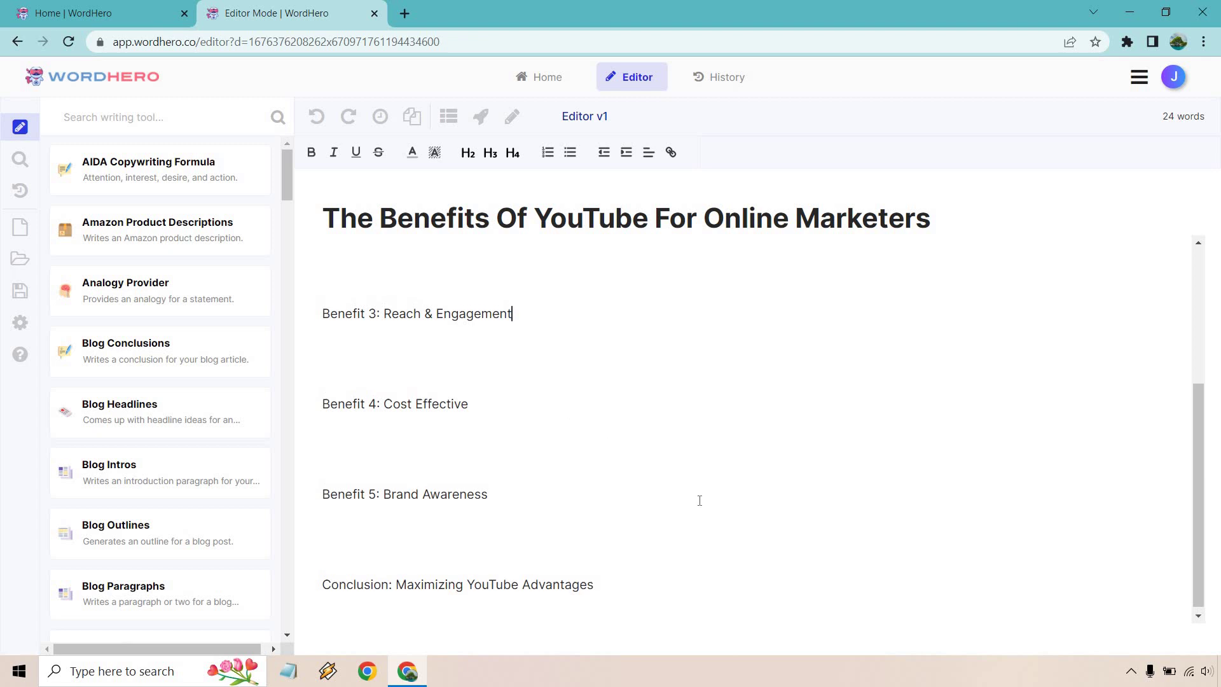
scroll(699, 500, up, 3)
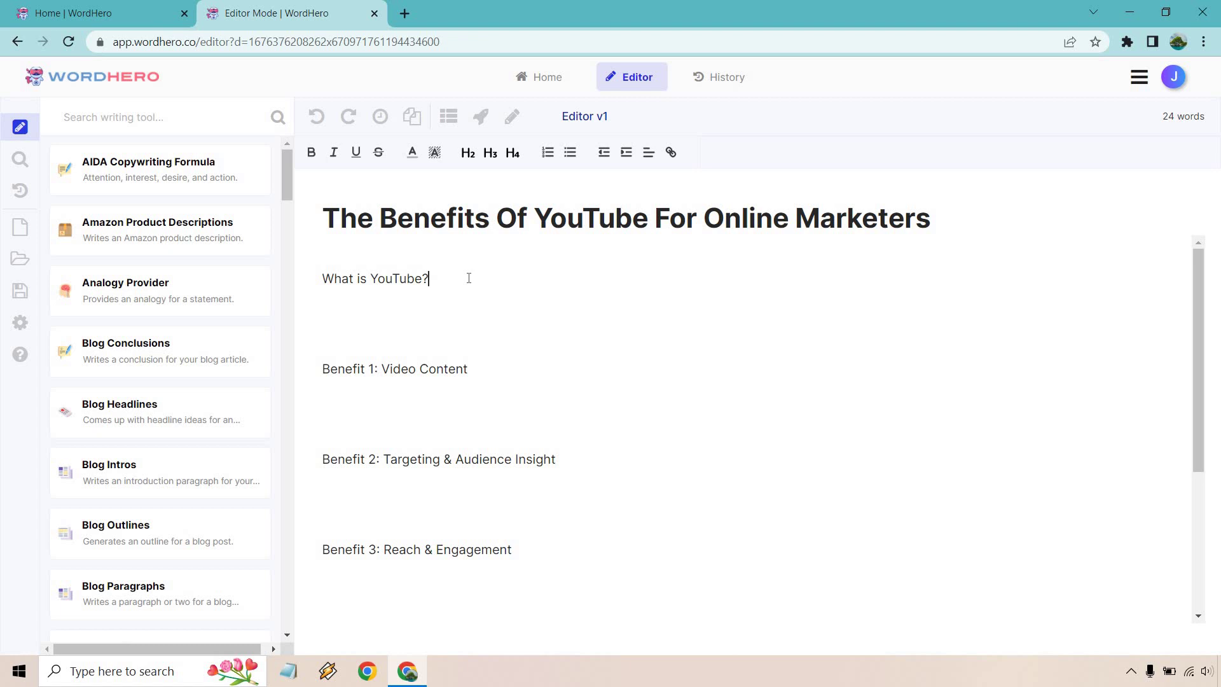
Step: Remove the question mark and generate two intro paragraphs under the What is YouTube header
key(BackSpace)
text(, And Why Is It Important For Online Marketers)
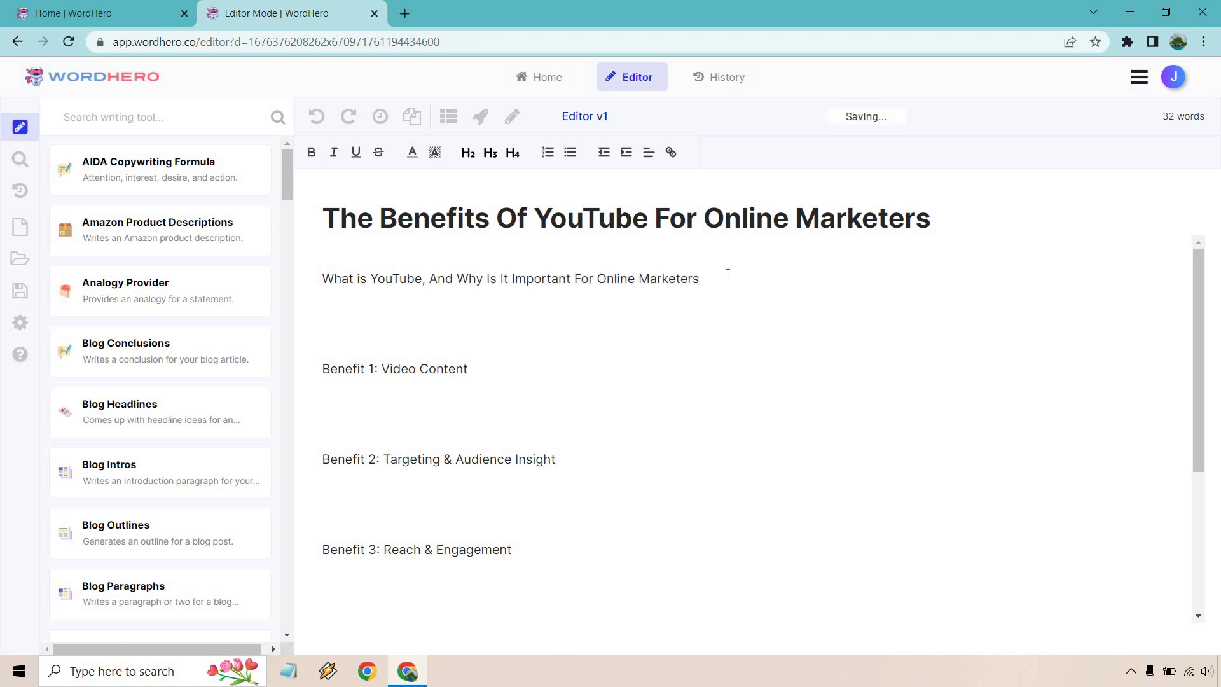
drag(725, 275, 322, 275)
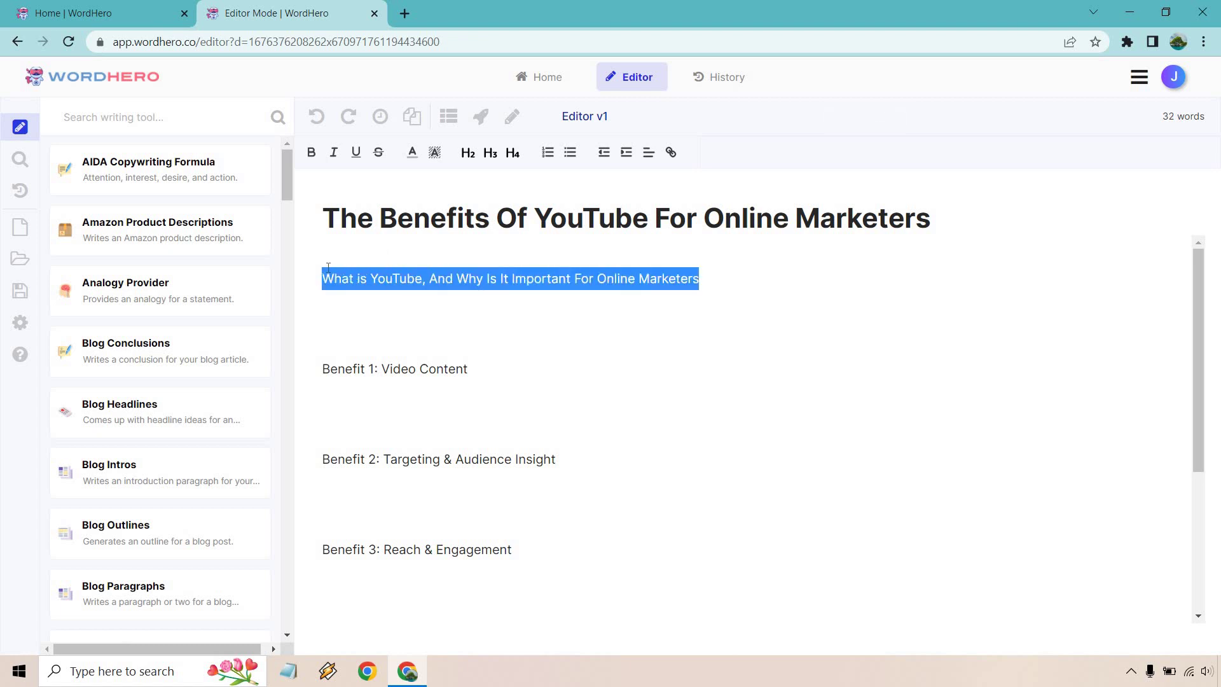
click(484, 115)
click(480, 116)
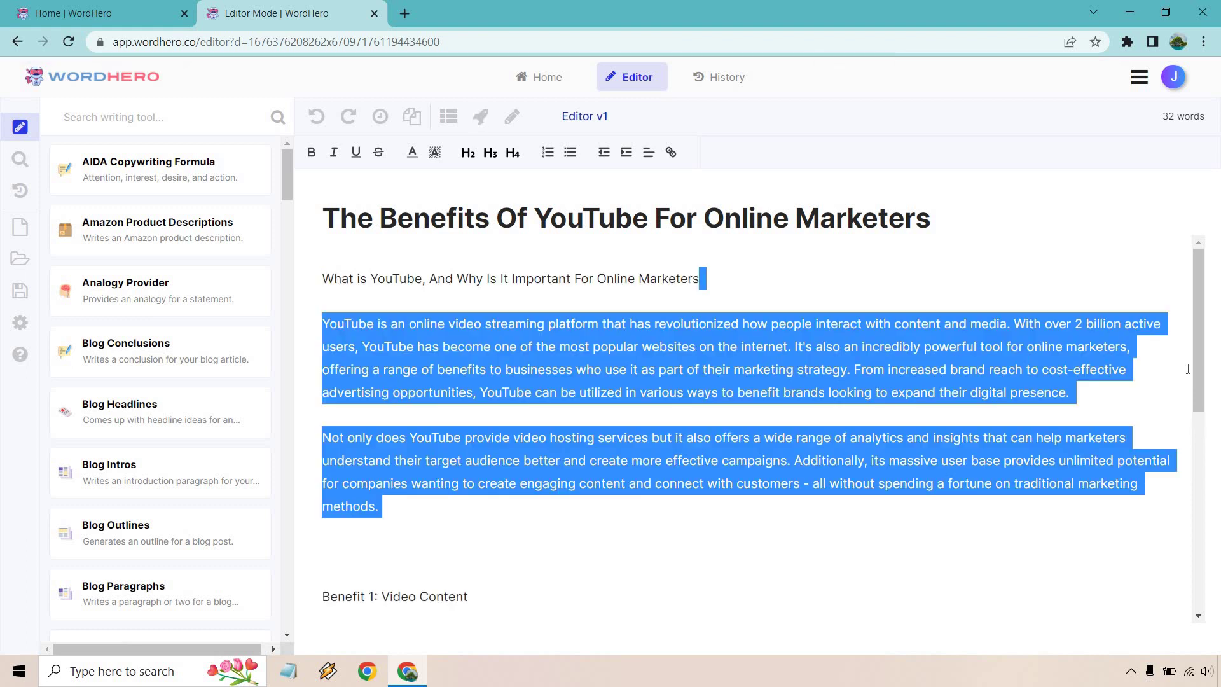
Step: Delete the empty lines around the Benefit 1 and Benefit 2 headings
click(326, 594)
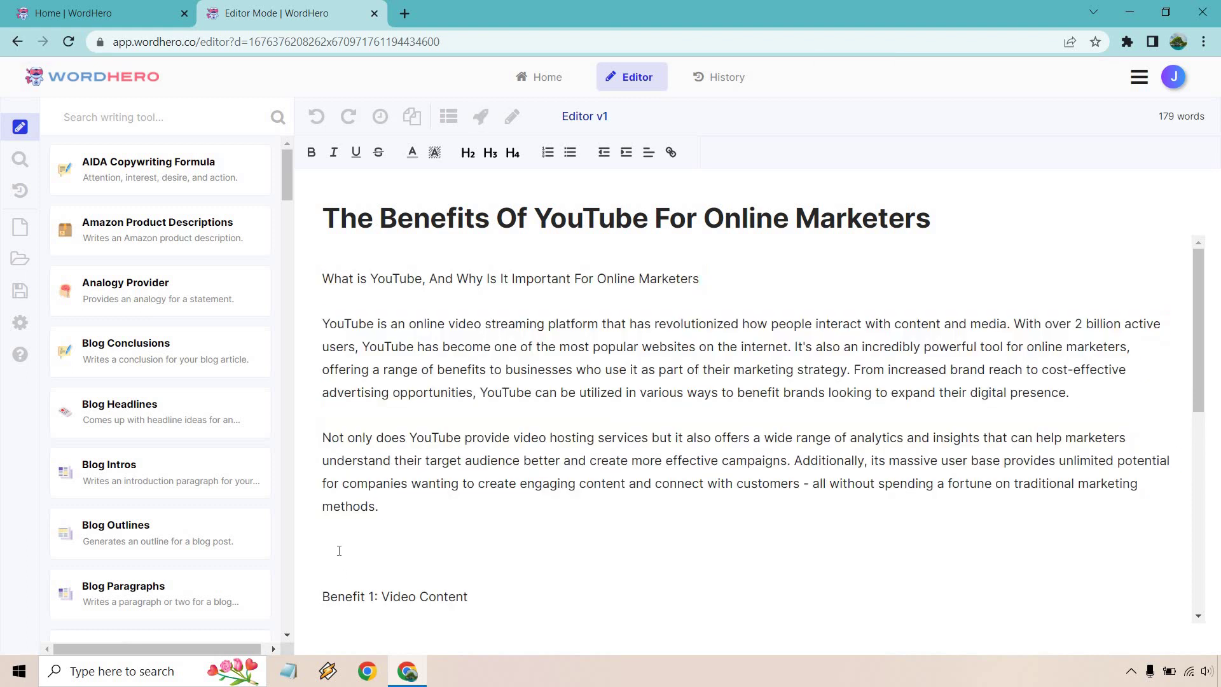
key(BackSpace)
scroll(381, 525, down, 1)
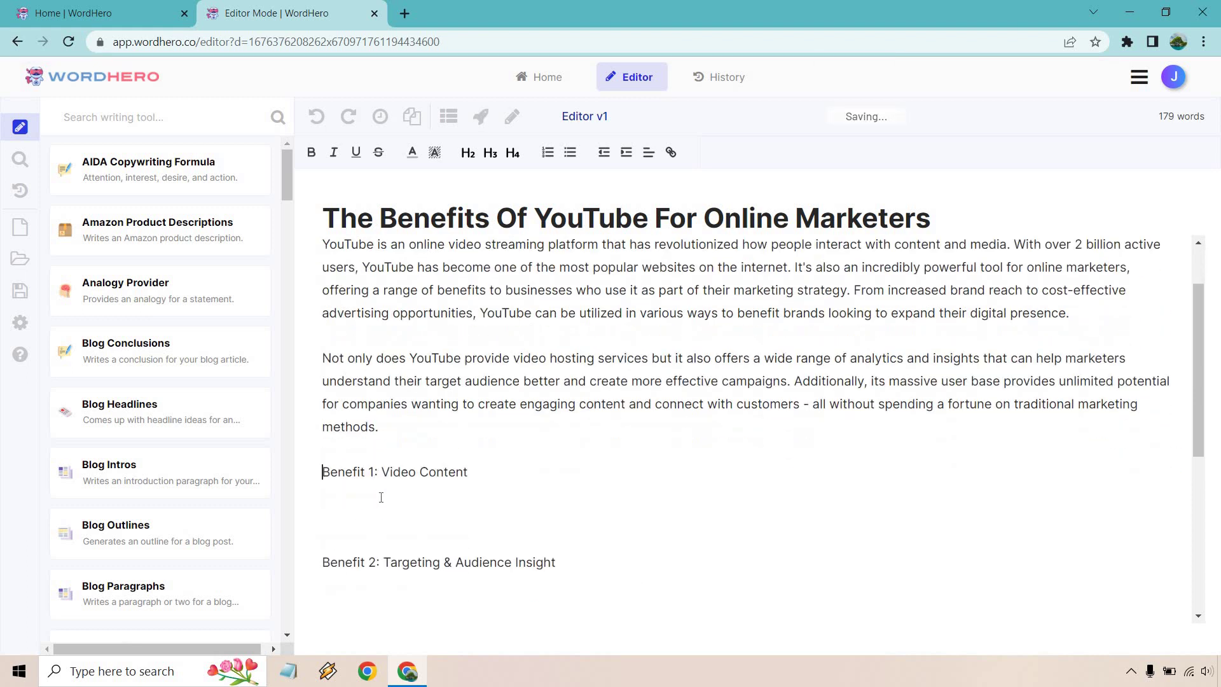
scroll(458, 501, down, 4)
scroll(517, 436, up, 5)
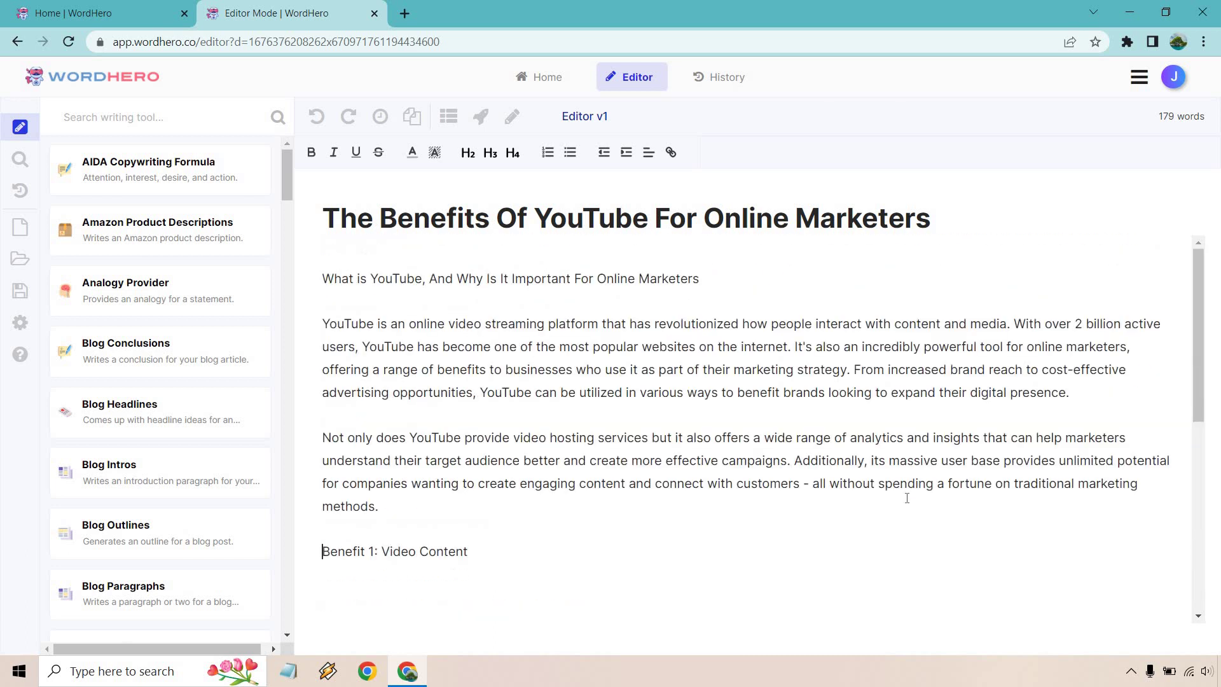
scroll(457, 491, down, 2)
click(328, 432)
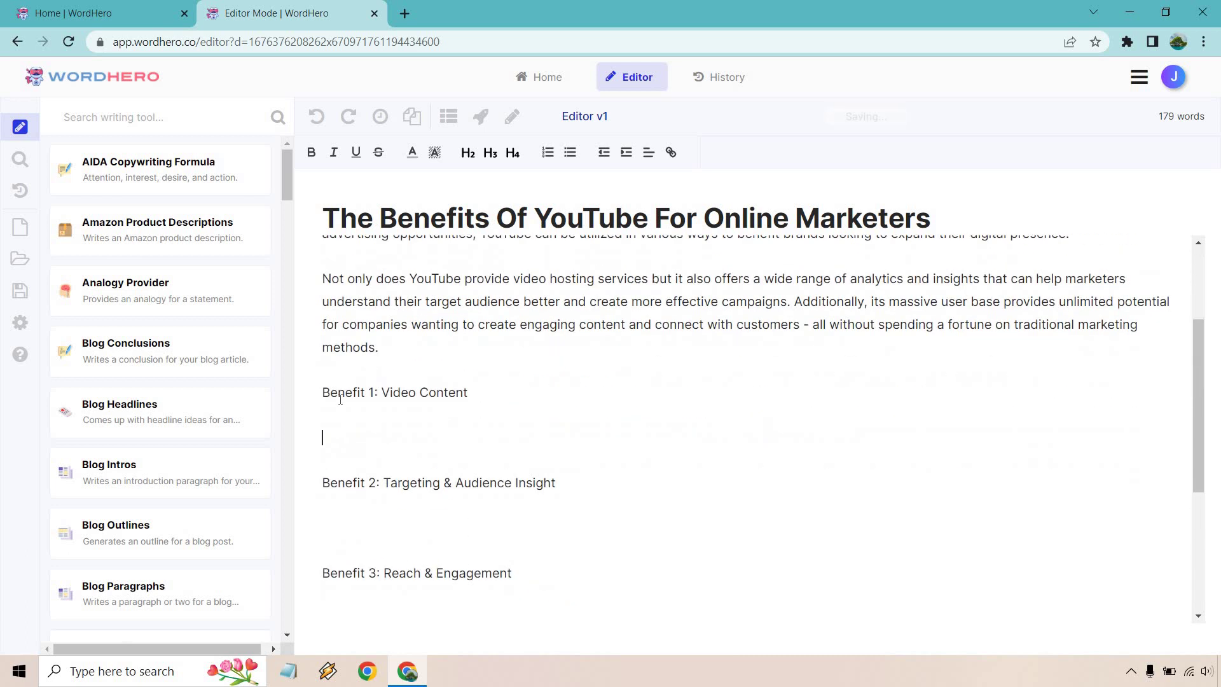
key(BackSpace)
click(384, 469)
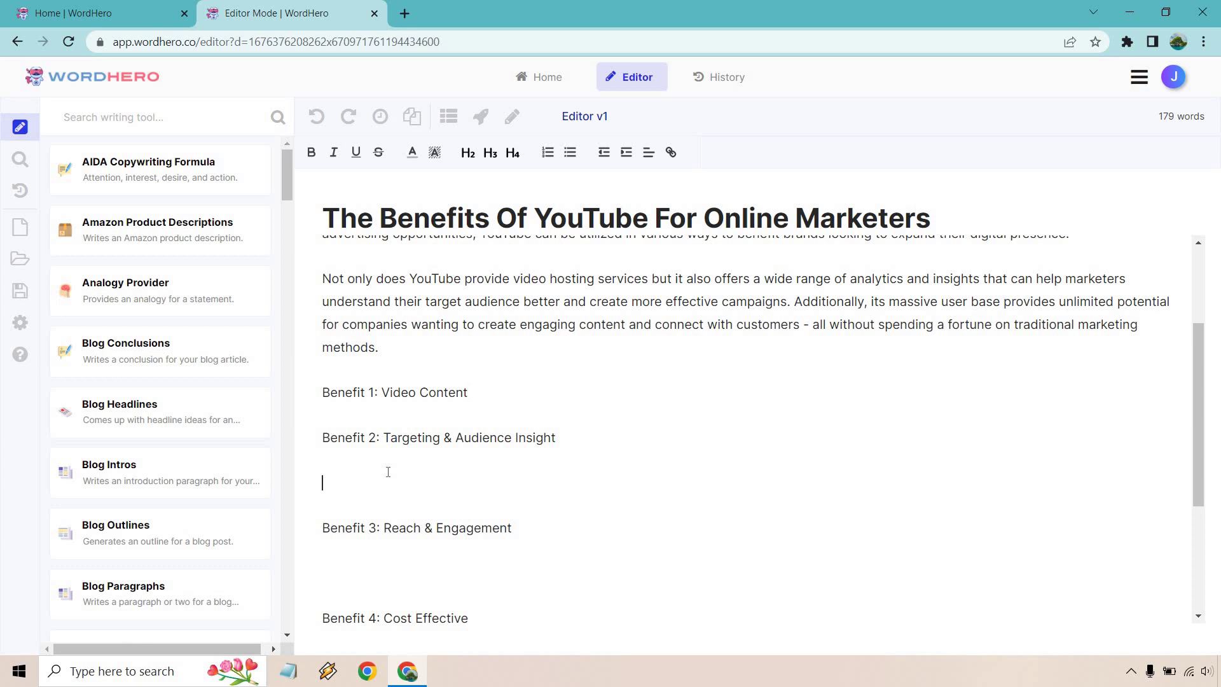
key(BackSpace)
scroll(387, 469, up, 2)
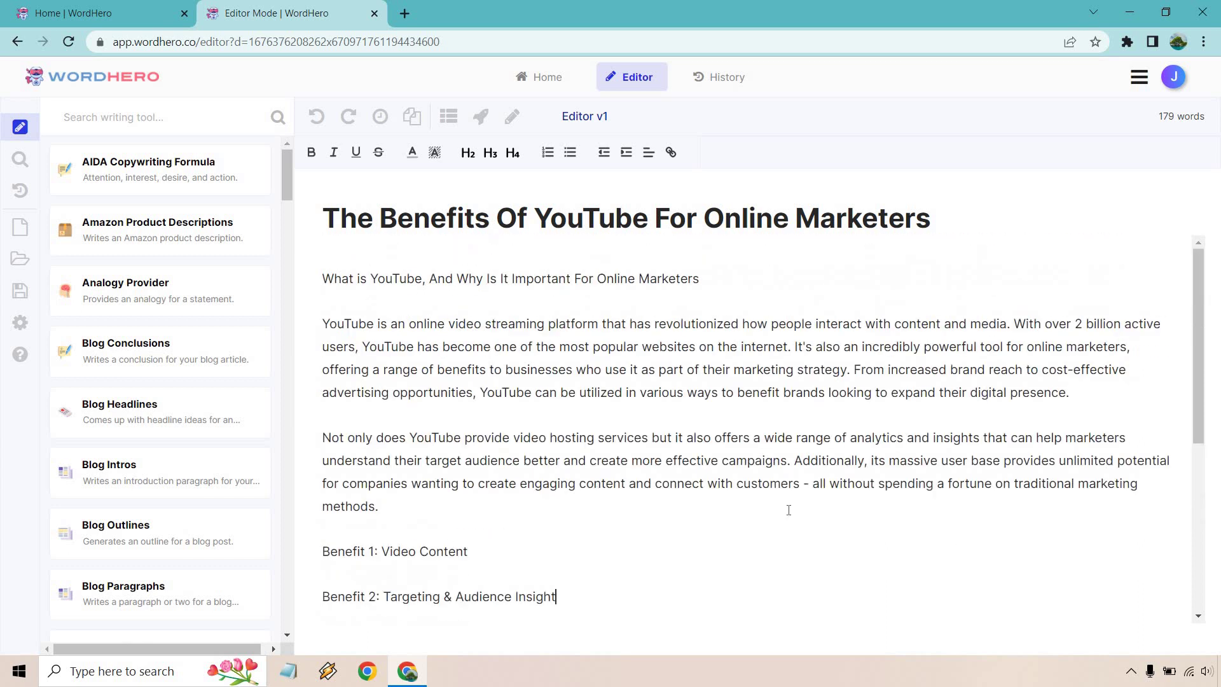
Step: Start the new Benefit 1 heading 'The Importance Of YouTube Video Content For Online Marketing'
click(515, 499)
scroll(734, 363, down, 1)
scroll(649, 368, down, 1)
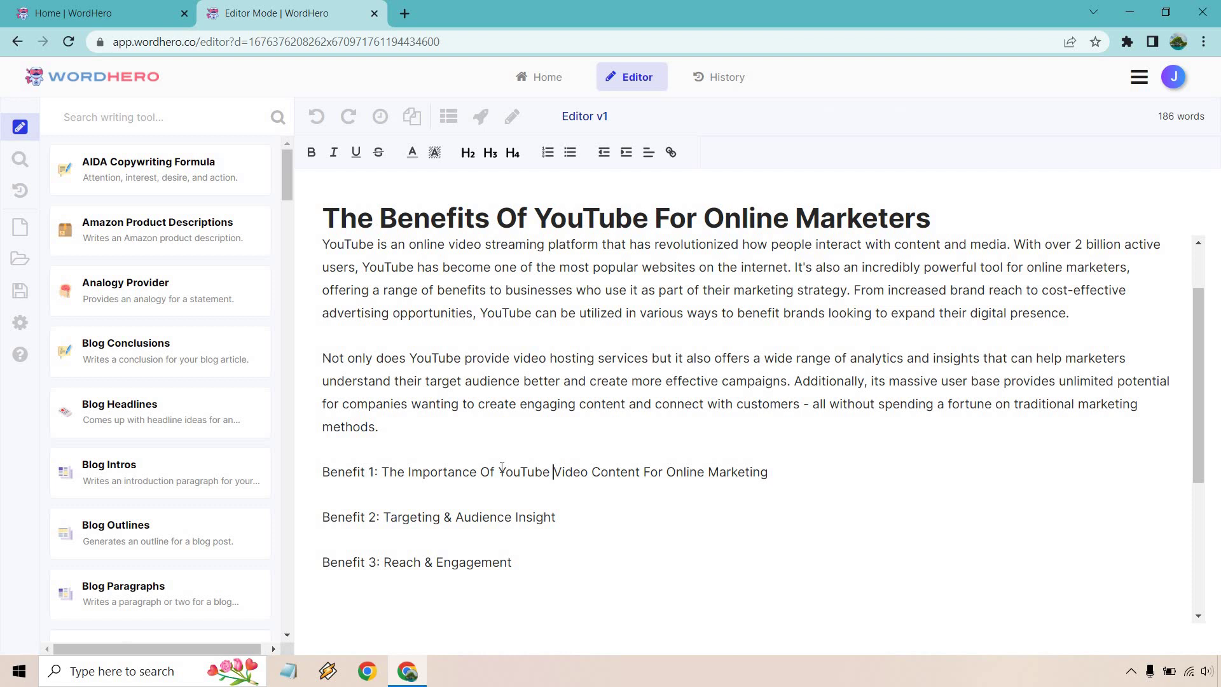
Step: End the heading with 'Marketers' and generate two video-content paragraphs beneath it
click(785, 470)
key(BackSpace)
key(BackSpace)
key(BackSpace)
text(ers)
drag(784, 470, 322, 482)
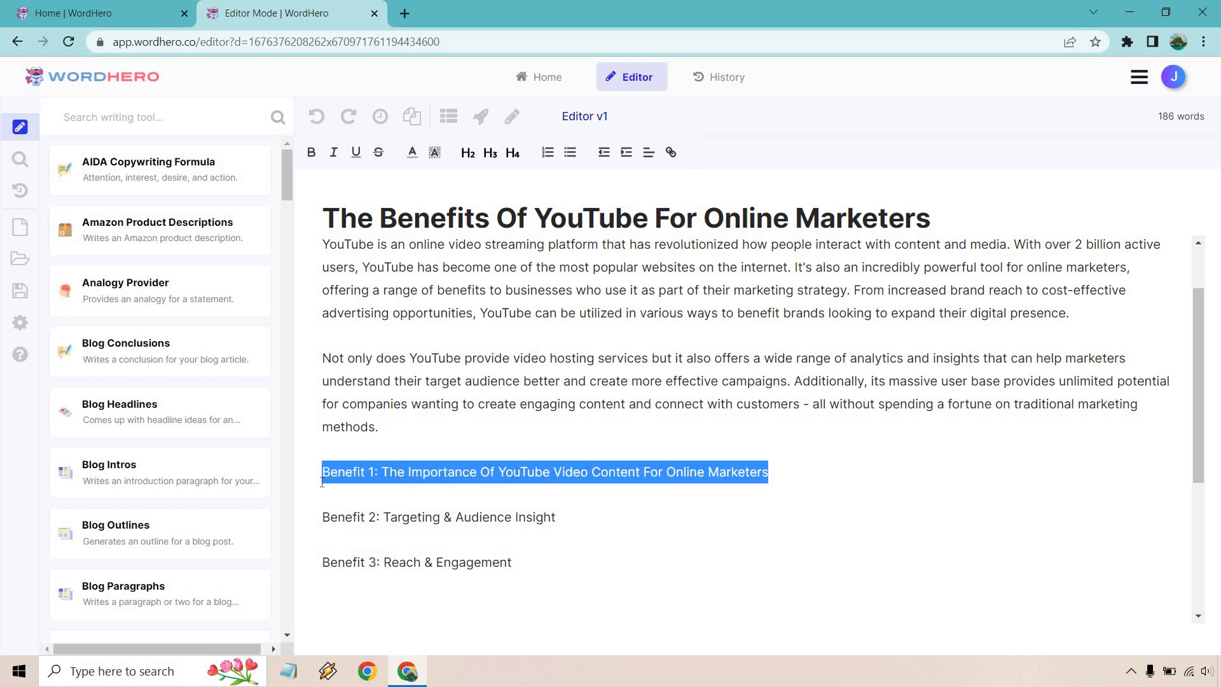
click(481, 114)
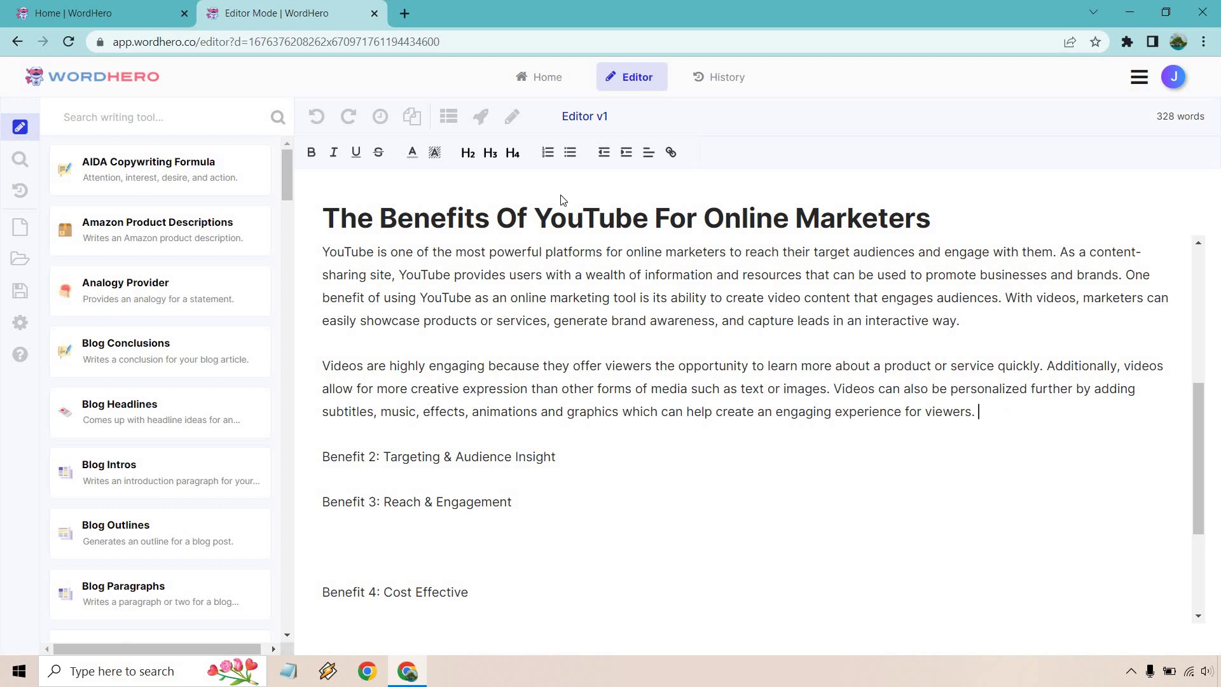
click(512, 116)
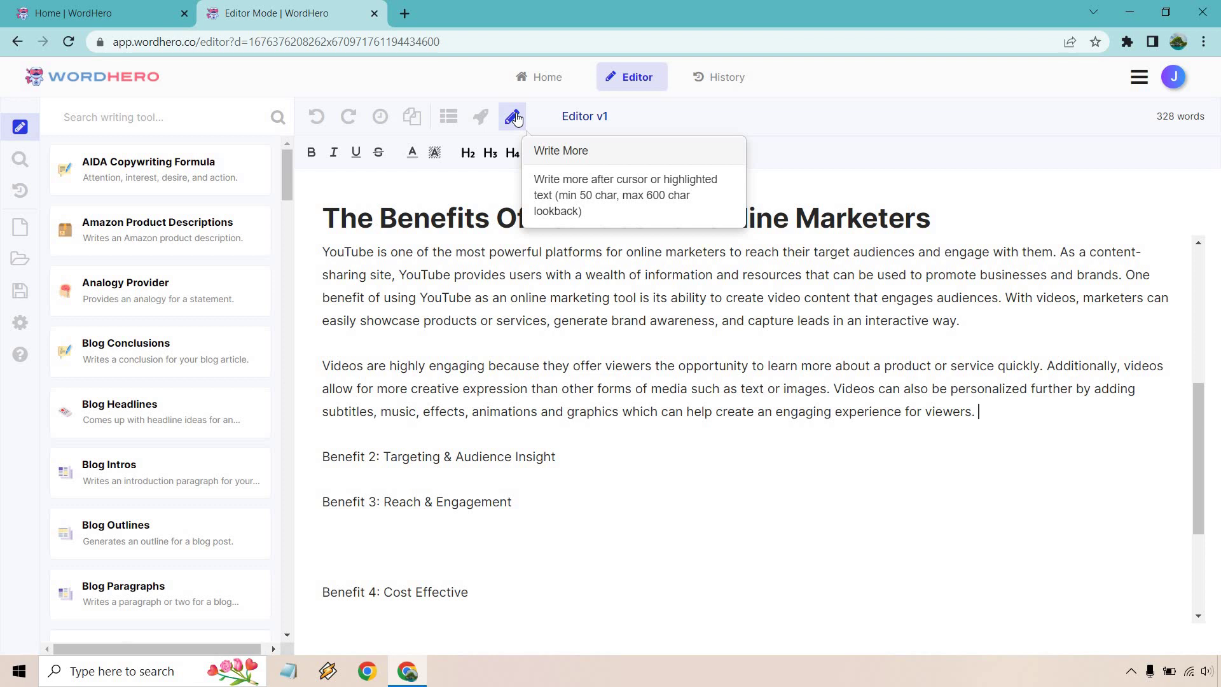
Step: Continue the second Benefit 1 paragraph with AI sentences about the best YouTube videos
drag(977, 414, 321, 366)
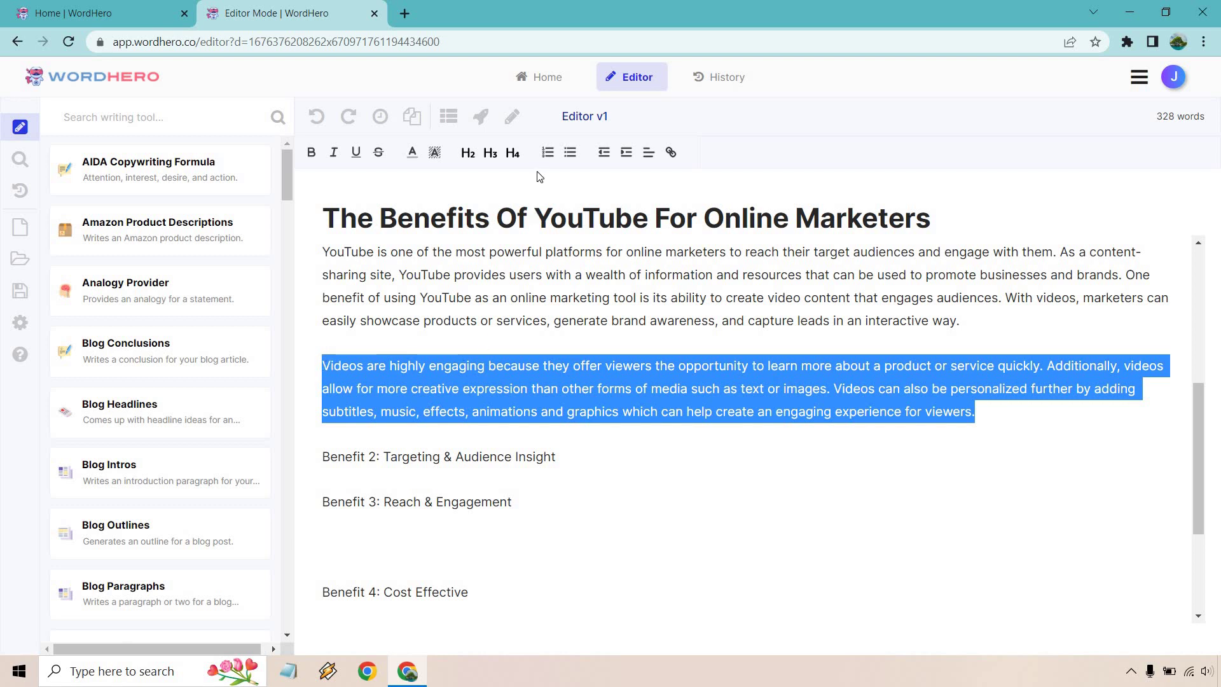
click(514, 117)
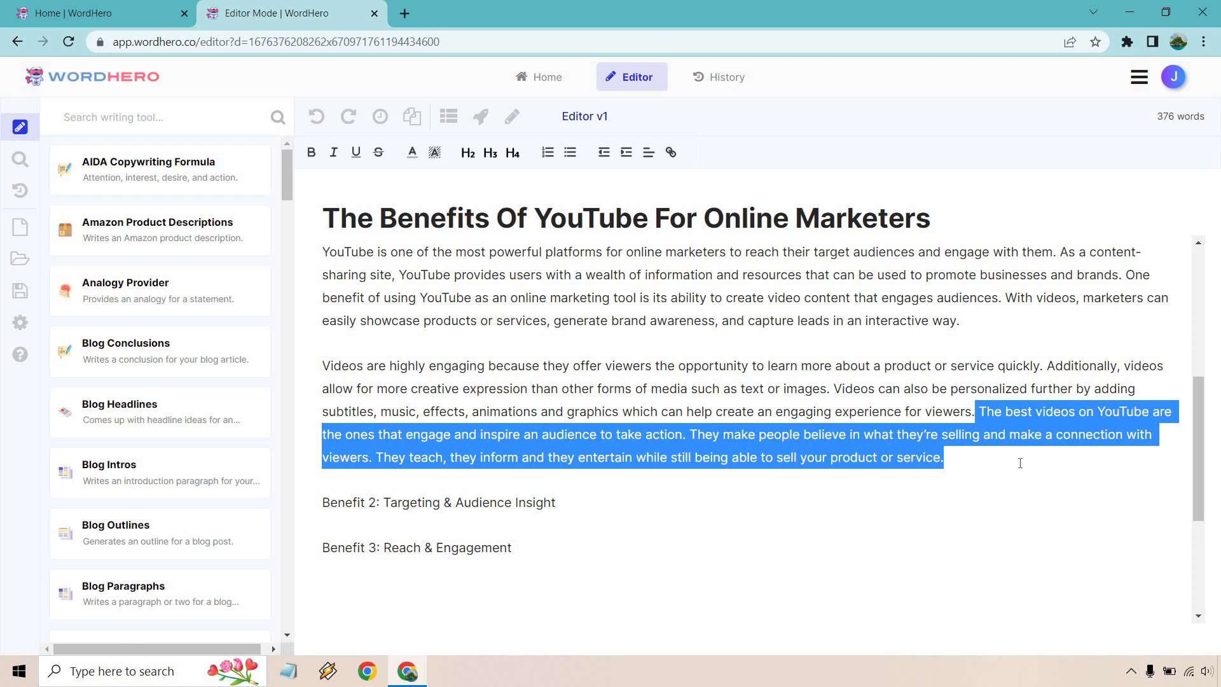
click(1020, 463)
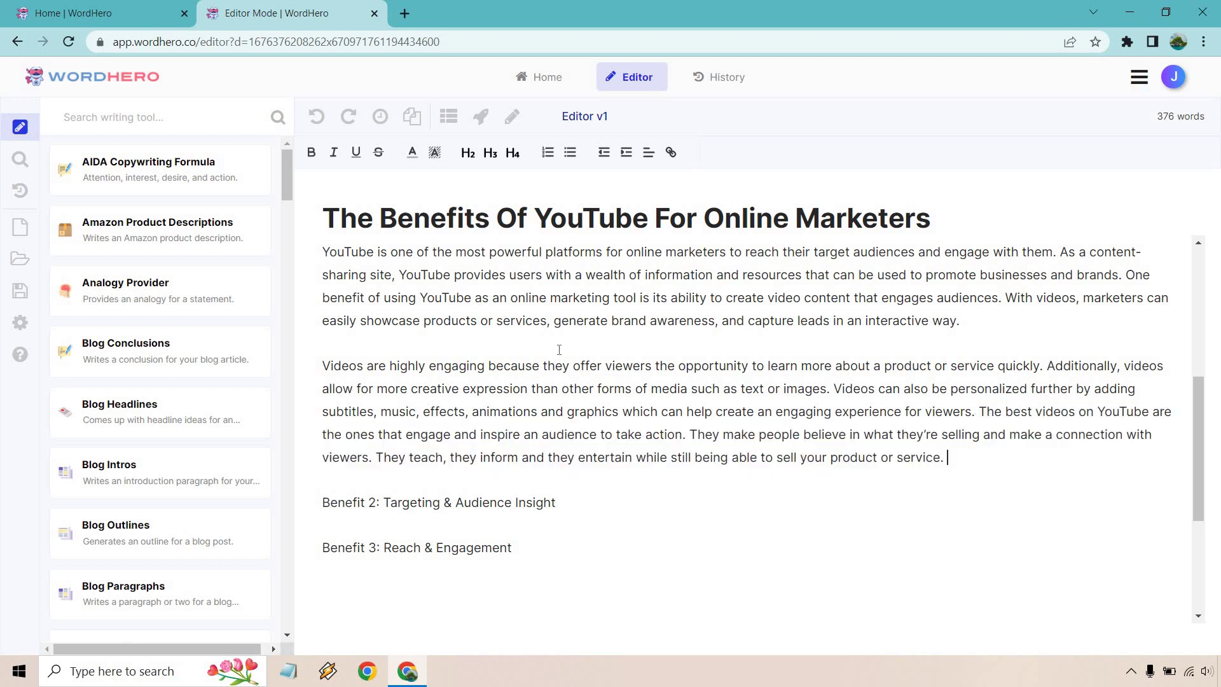
scroll(552, 340, down, 1)
scroll(514, 366, down, 2)
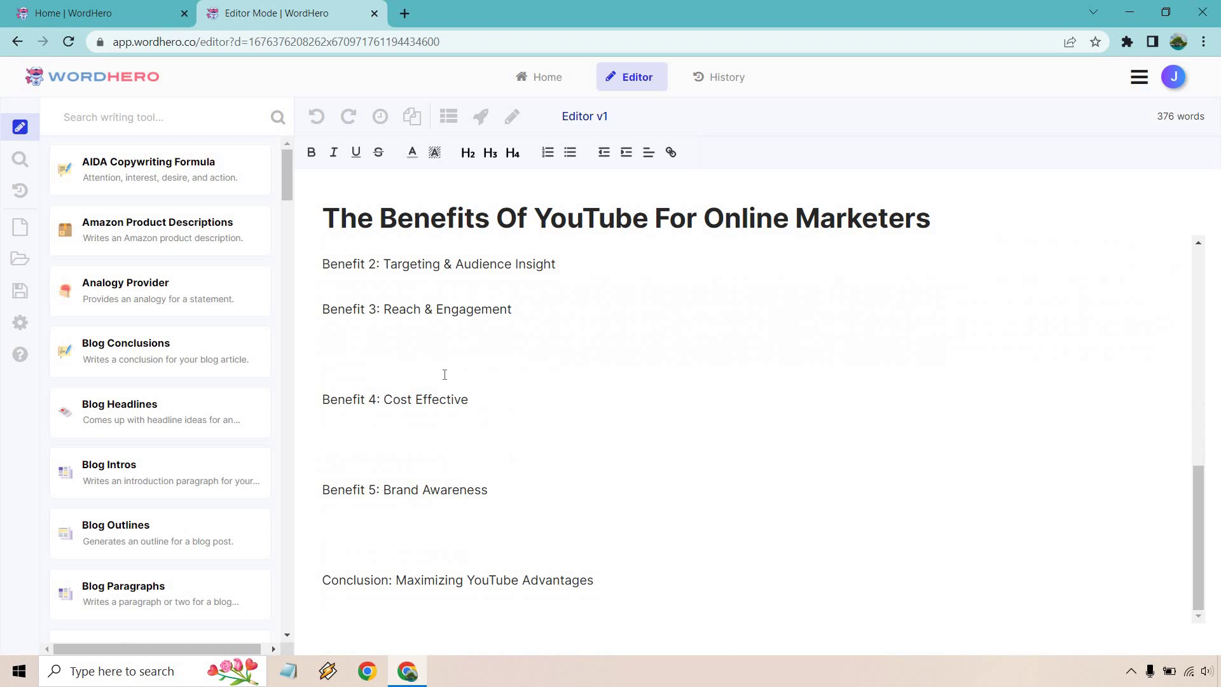
Step: Delete the empty lines below the Benefit 3 and Benefit 4 headings
click(436, 353)
key(BackSpace)
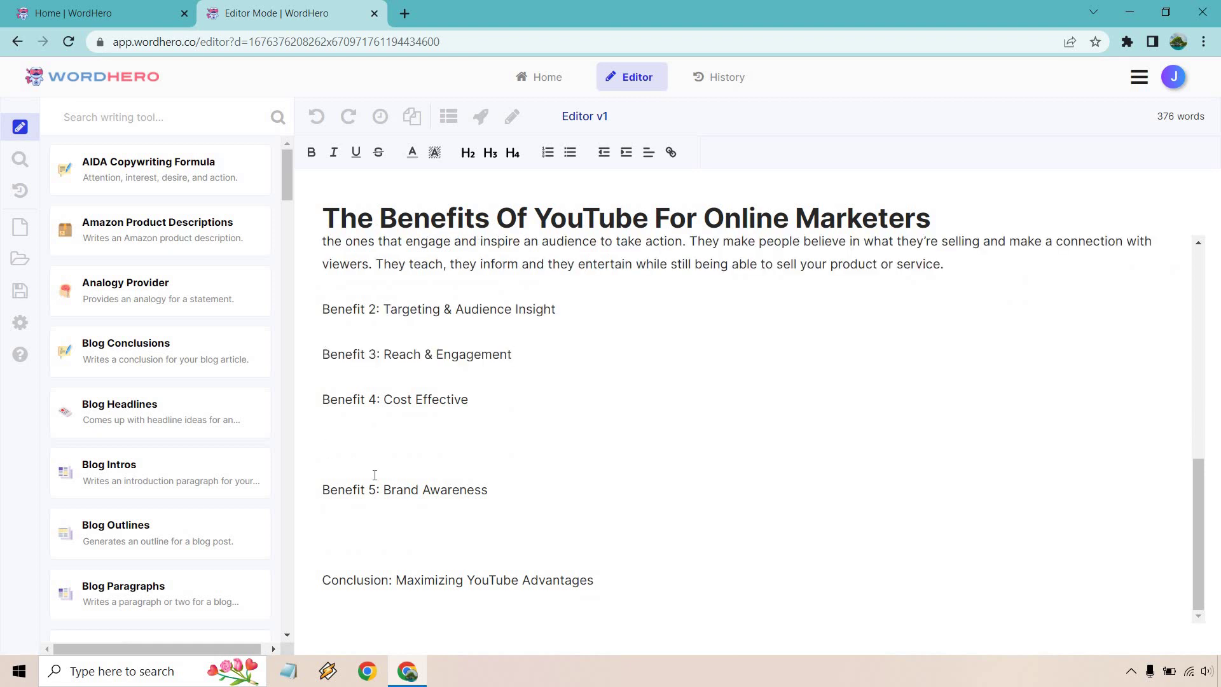
click(383, 446)
key(BackSpace)
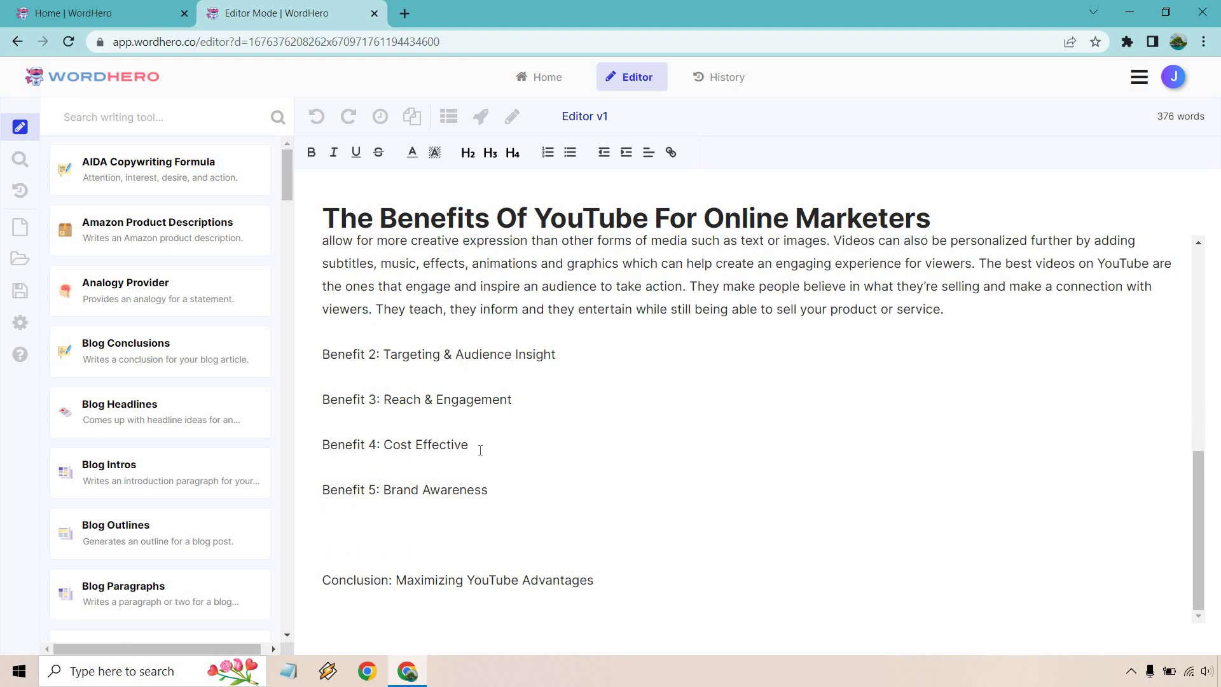
scroll(475, 434, up, 1)
scroll(475, 424, up, 2)
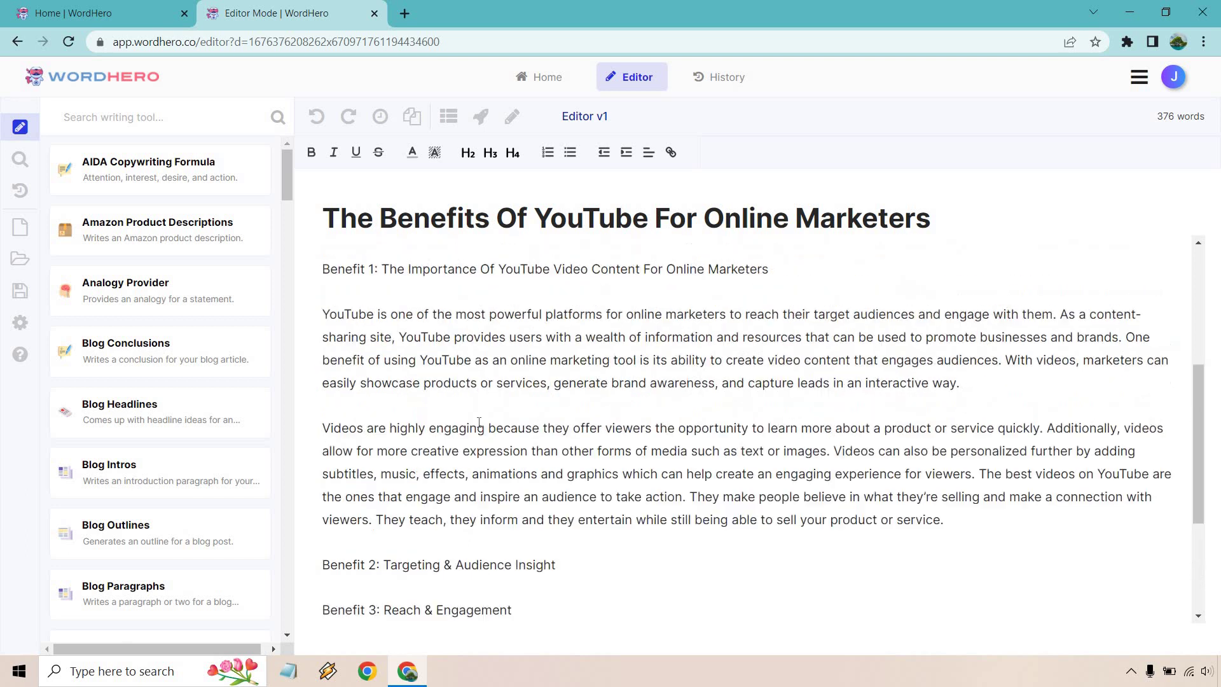
scroll(477, 411, up, 1)
scroll(535, 382, down, 3)
scroll(458, 420, down, 1)
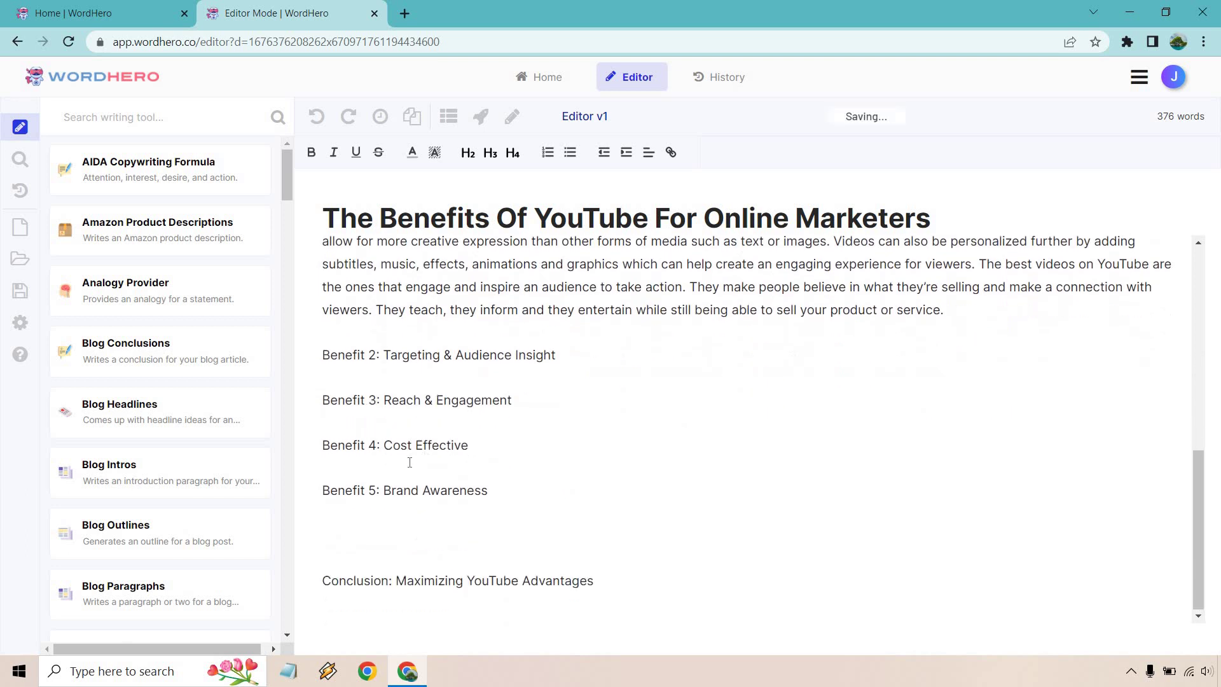
Step: Generate two cost-effectiveness paragraphs under 'YouTube Is A Cost Effective Solution For Online Marketers'
click(385, 444)
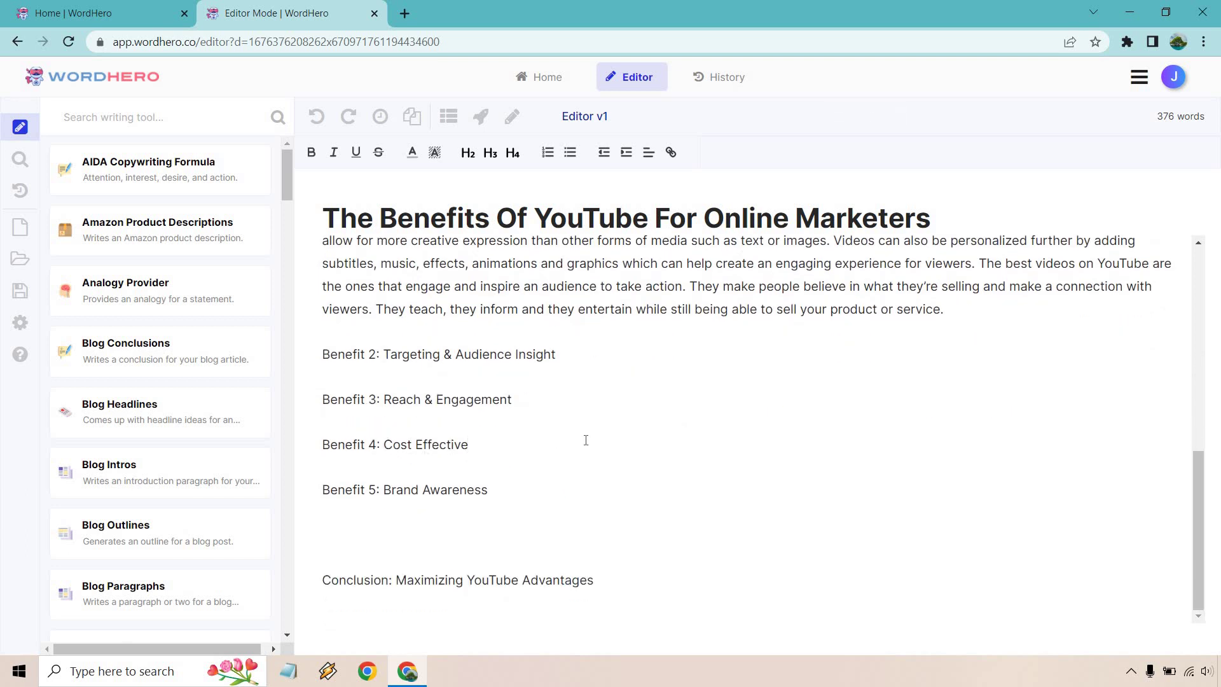
text(YouTube Is A)
key(End)
text(Solution For Online Marketers)
drag(731, 445, 298, 456)
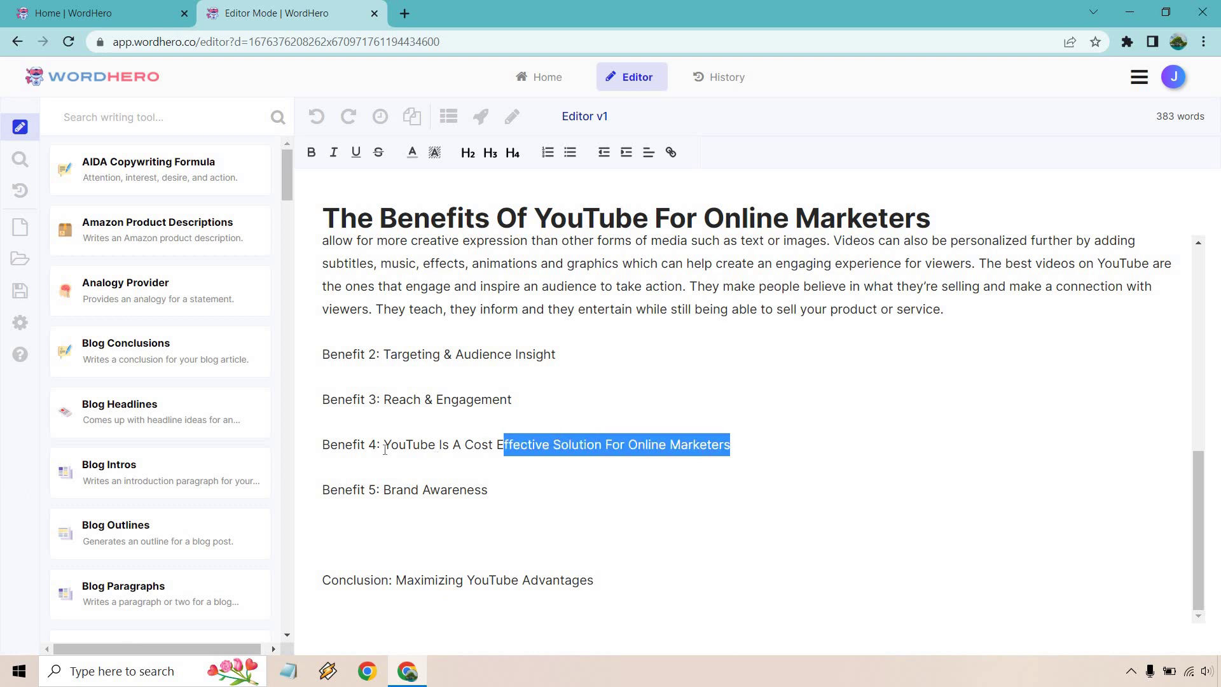
click(483, 115)
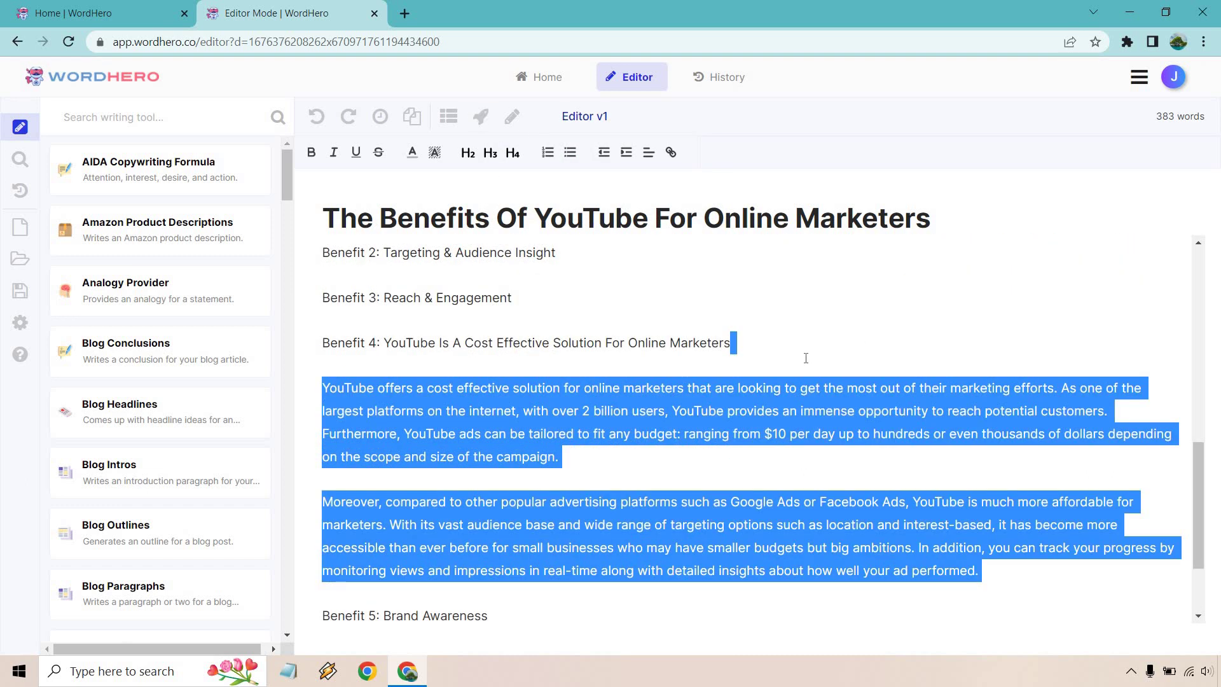
click(797, 340)
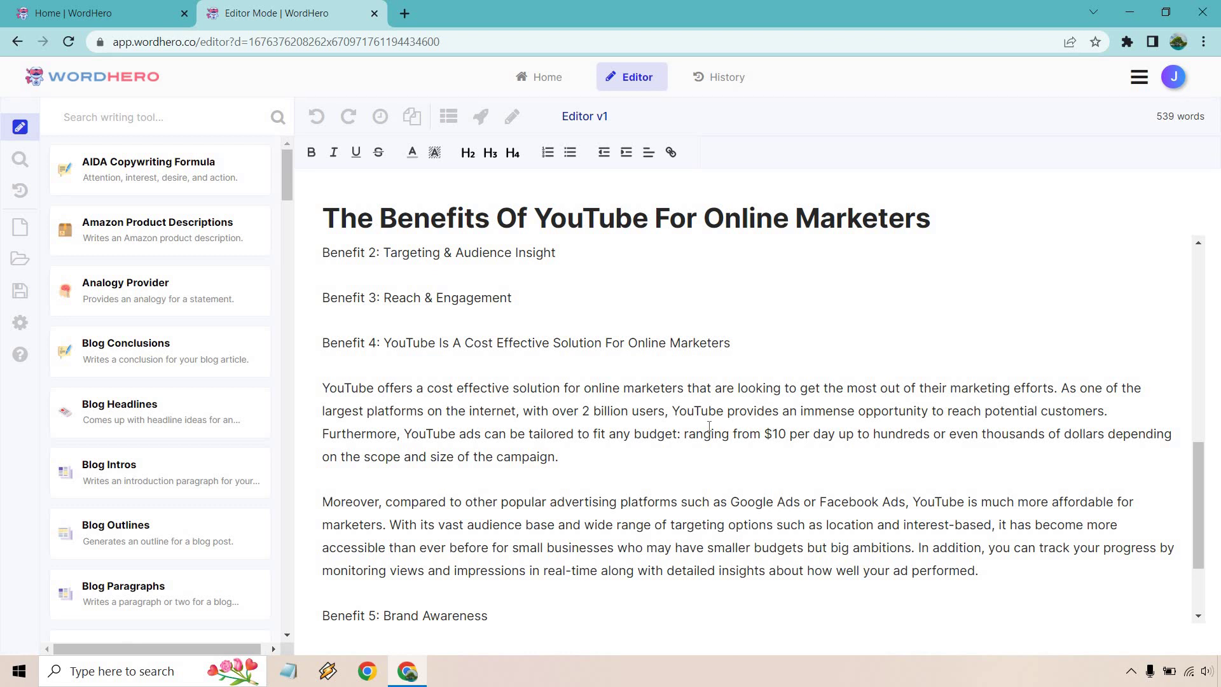
scroll(710, 428, down, 1)
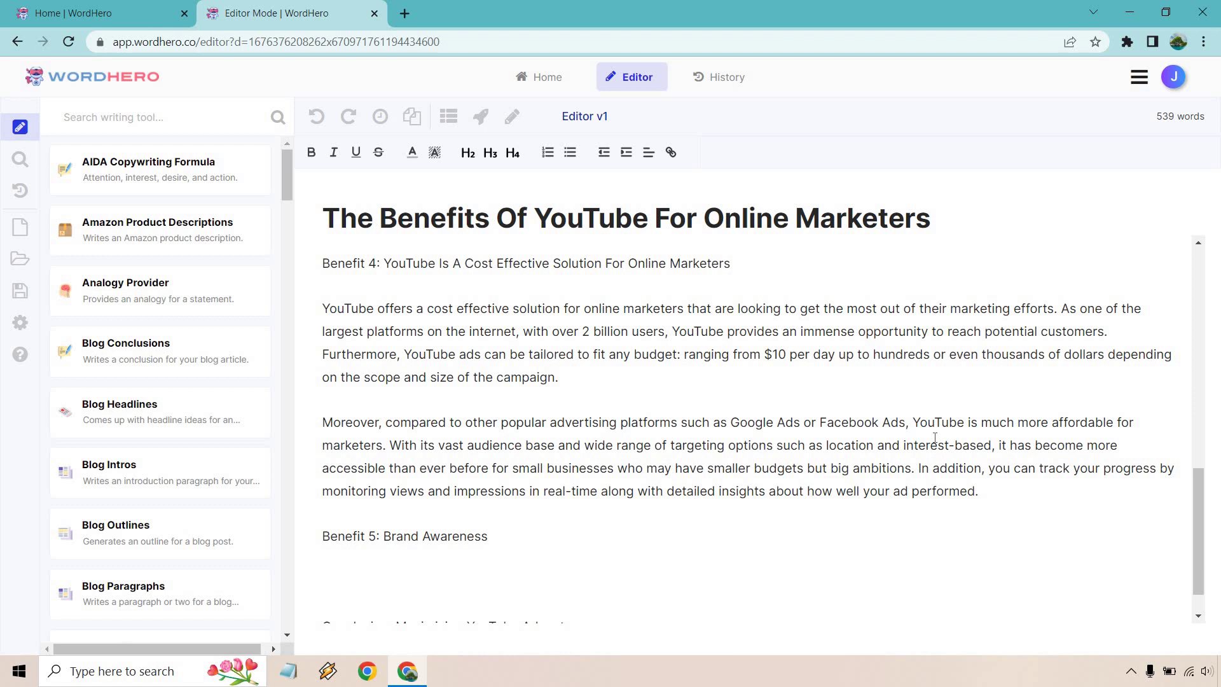
scroll(936, 438, up, 1)
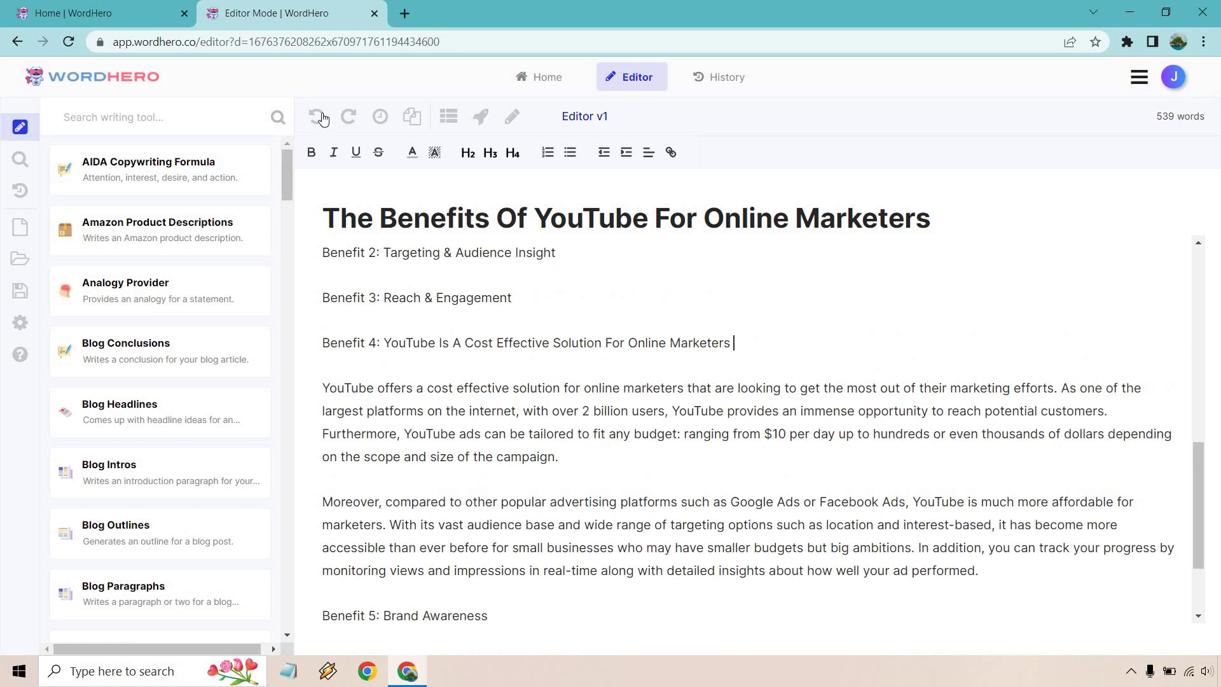
click(319, 117)
click(319, 117)
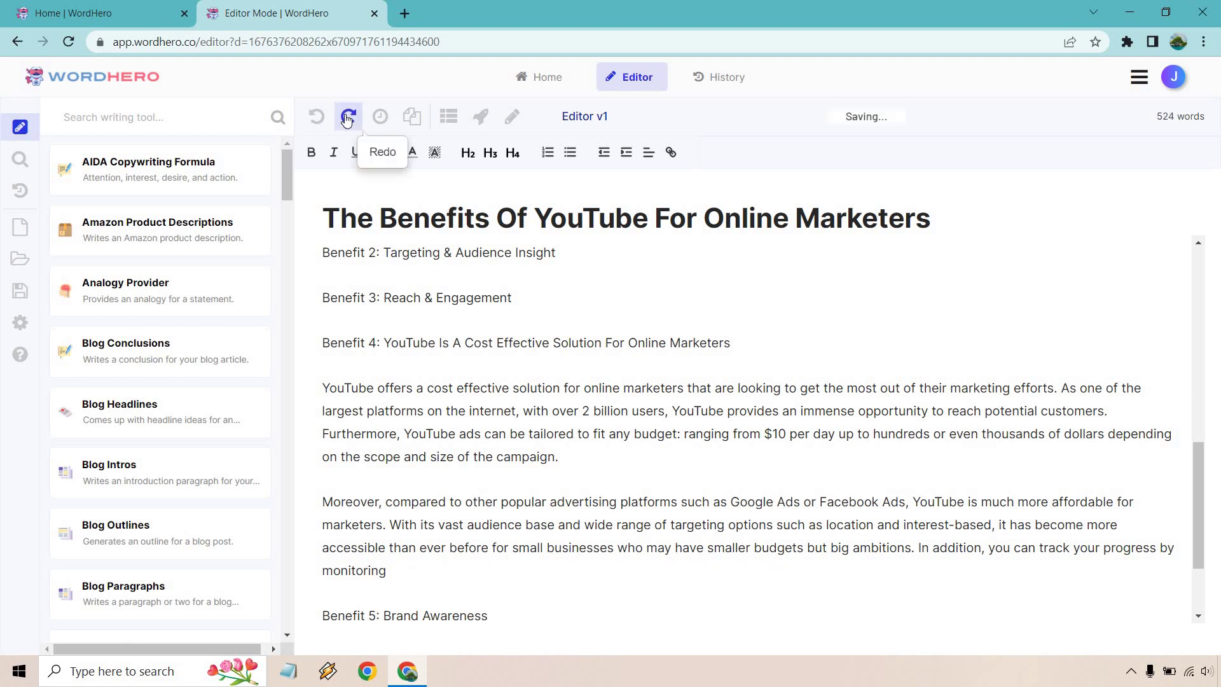
click(348, 116)
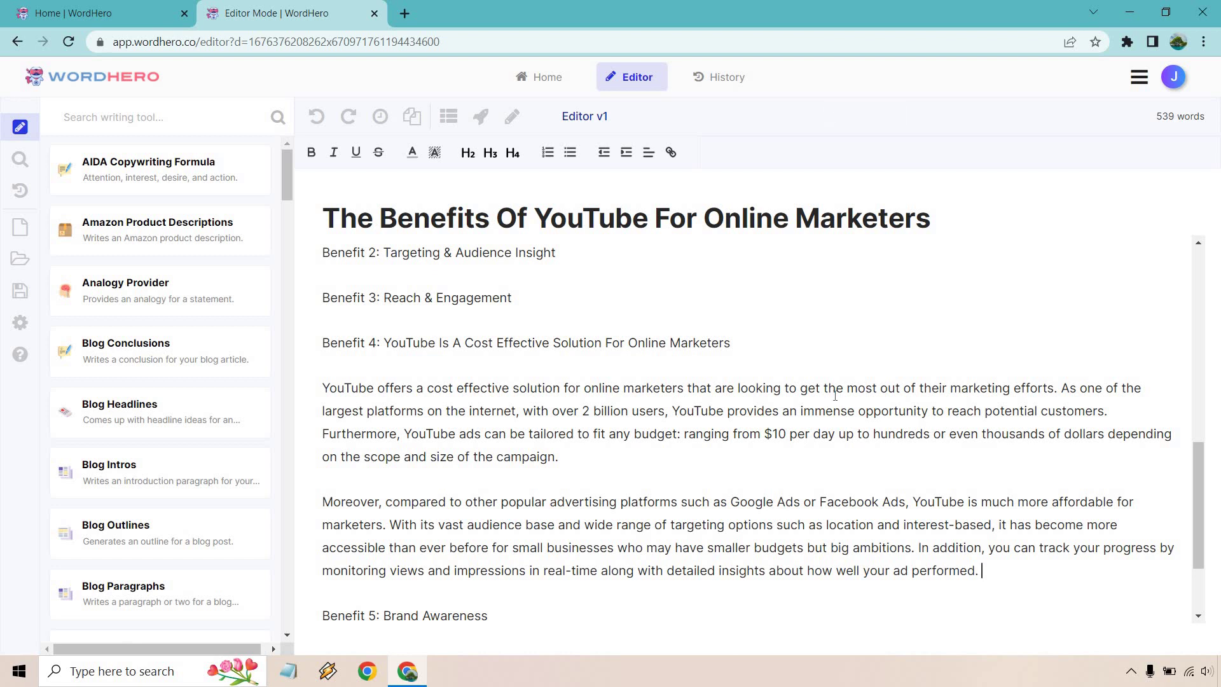
scroll(573, 411, up, 2)
scroll(530, 496, up, 1)
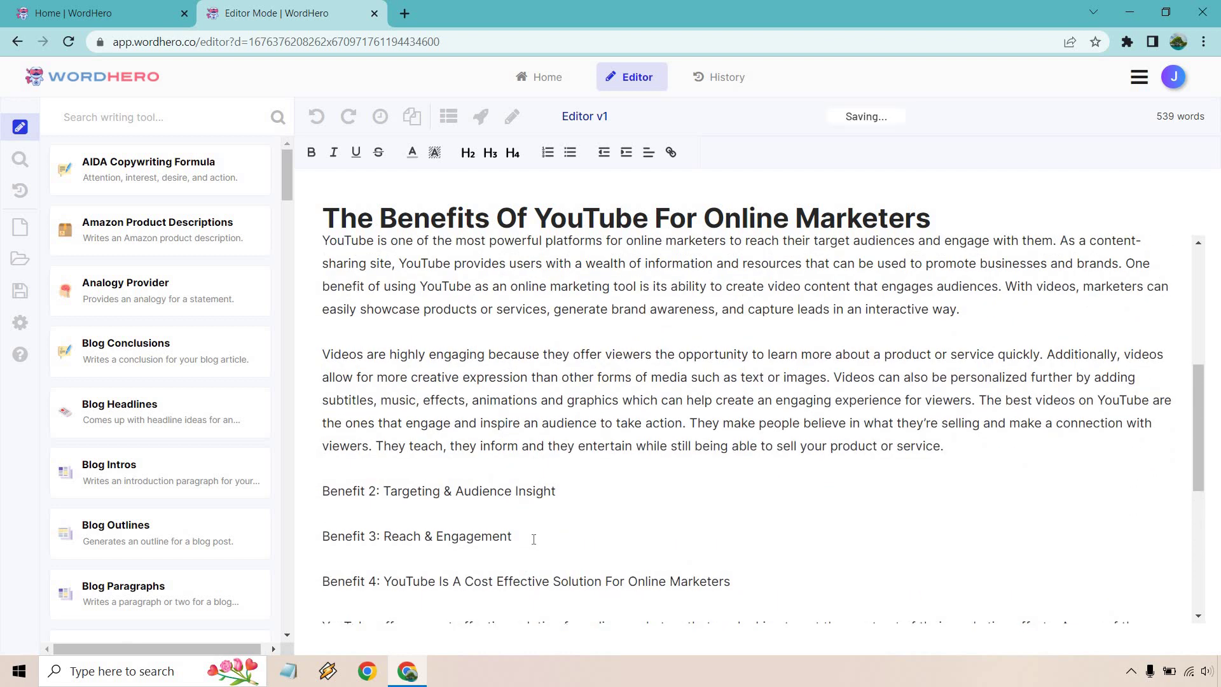
drag(512, 536, 450, 536)
Step: Delete the Benefit 2, 3, 5 and Conclusion lines; renumber Benefit 4 as an H3 'Benefit 2'
drag(371, 516, 324, 490)
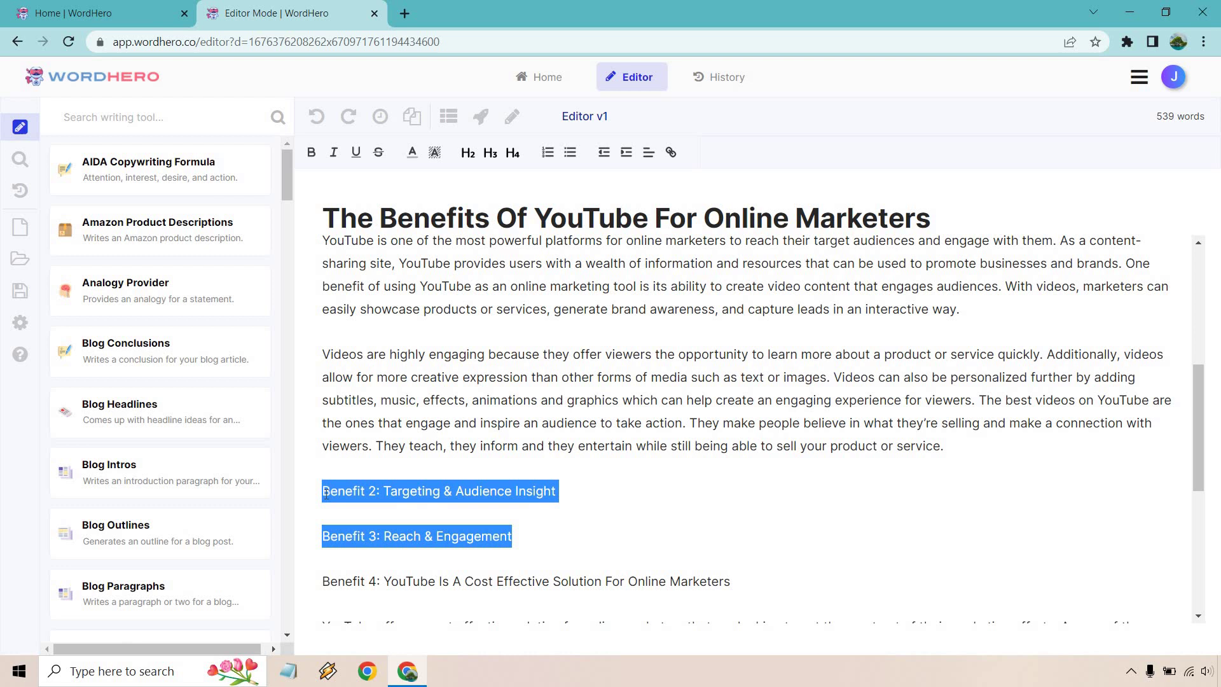
key(BackSpace)
key(BackSpace)
double_click(372, 490)
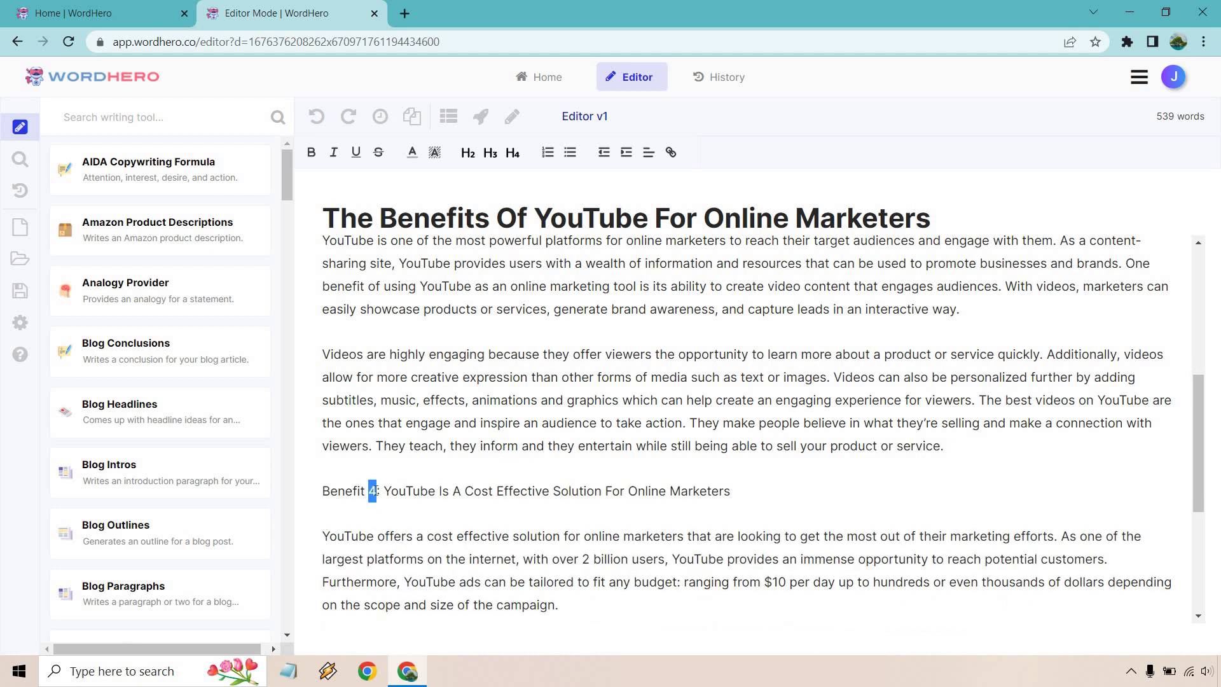
text(2)
triple_click(589, 408)
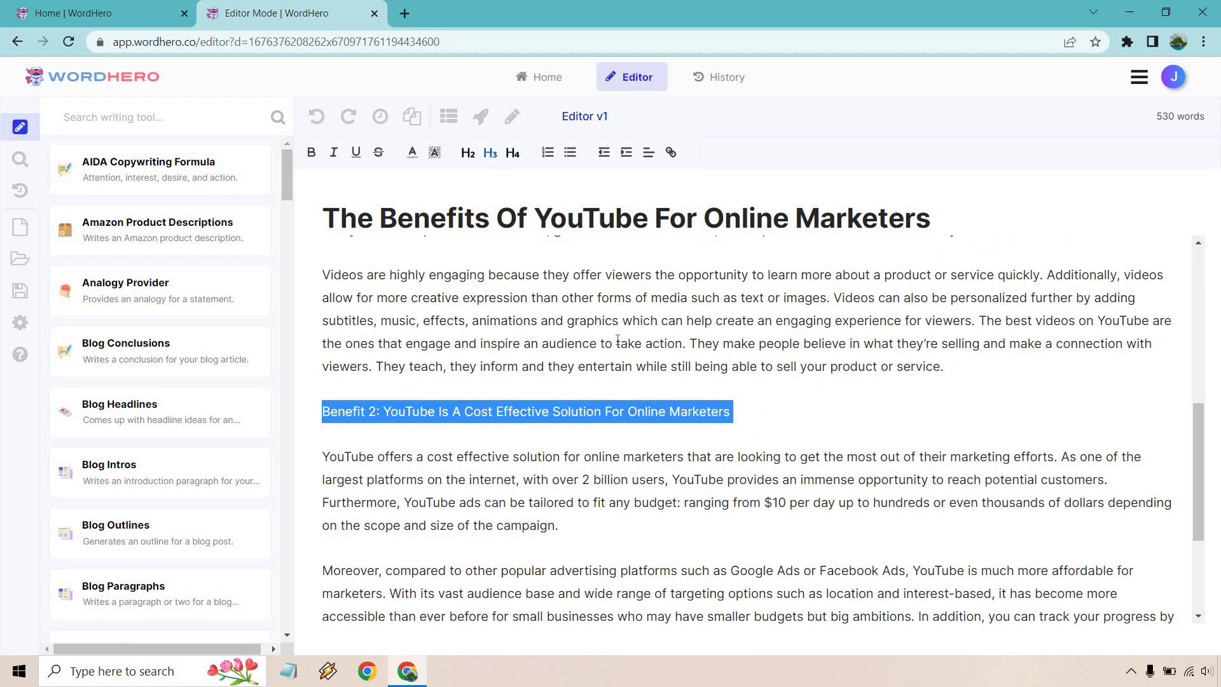
click(490, 153)
scroll(555, 522, down, 1)
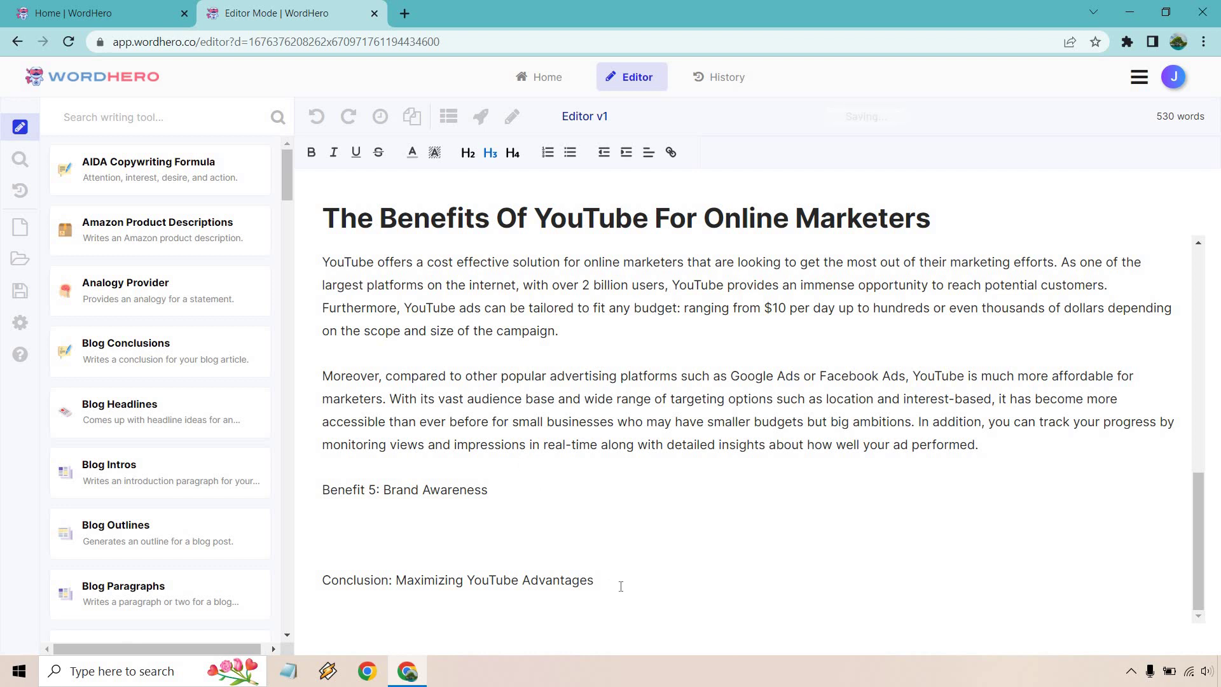
drag(620, 580, 295, 486)
key(BackSpace)
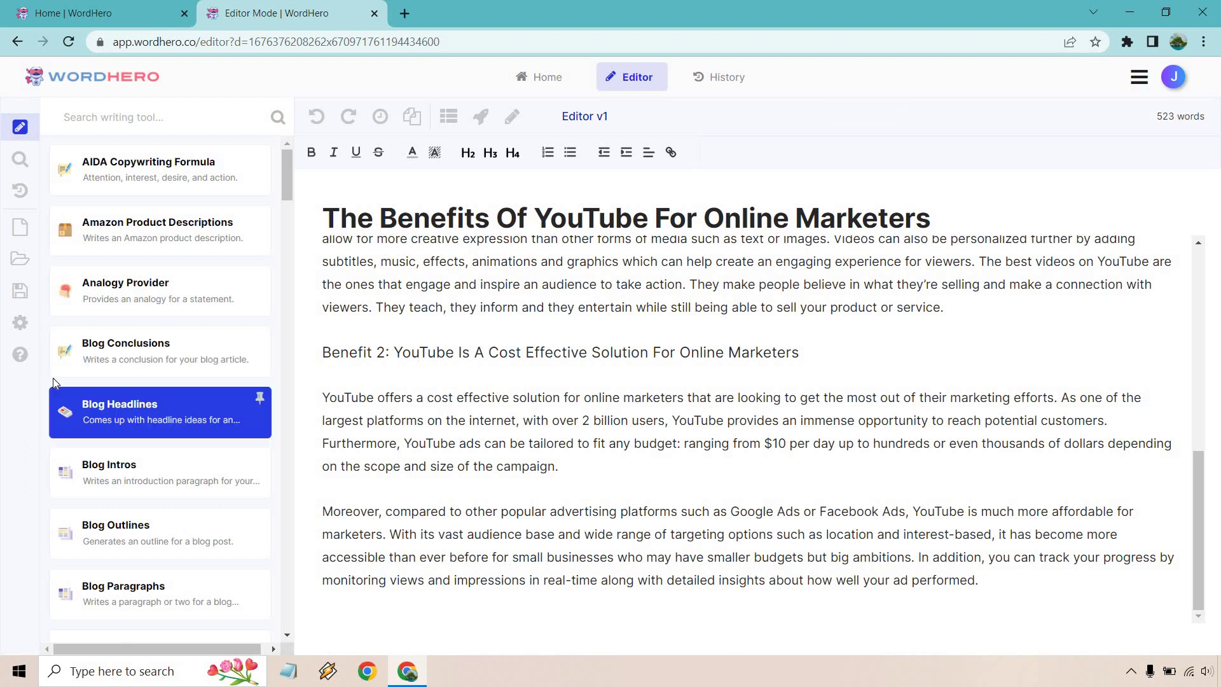
Step: Generate Blog Conclusions suggestions and insert the second one on the article's last line
click(129, 346)
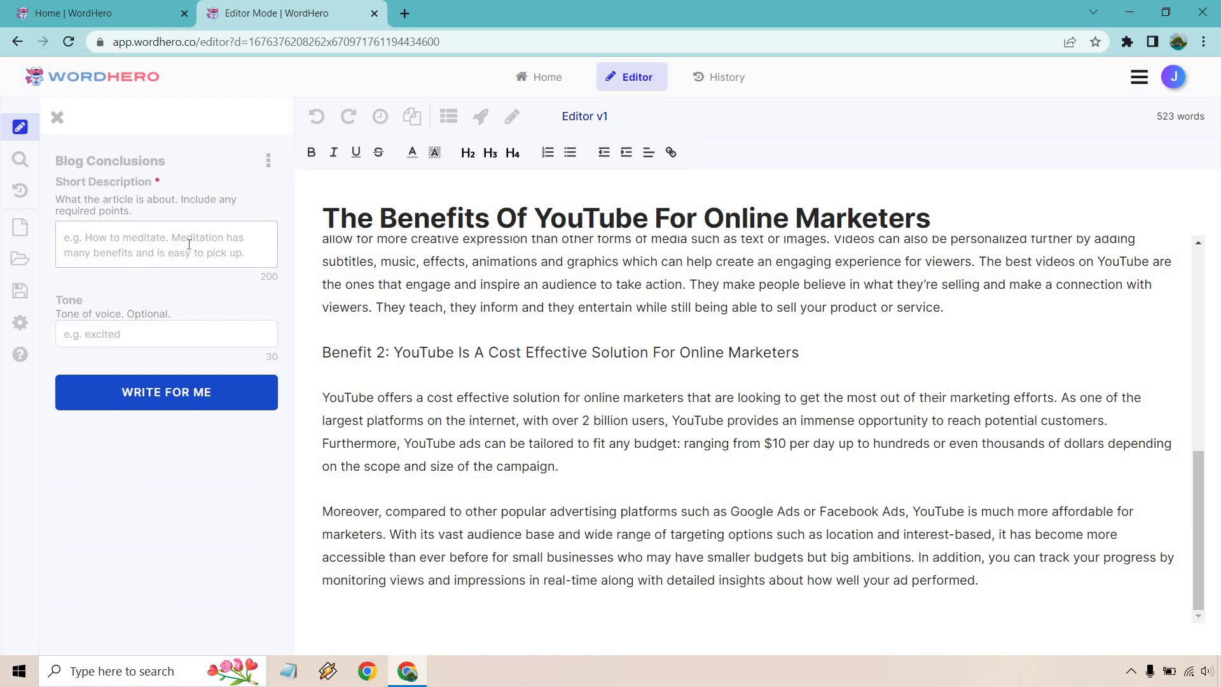
scroll(339, 239, up, 10)
text(The Benefits Of YouTube For Online Marketers. Talk about the importance of video, and how it is cost effective.)
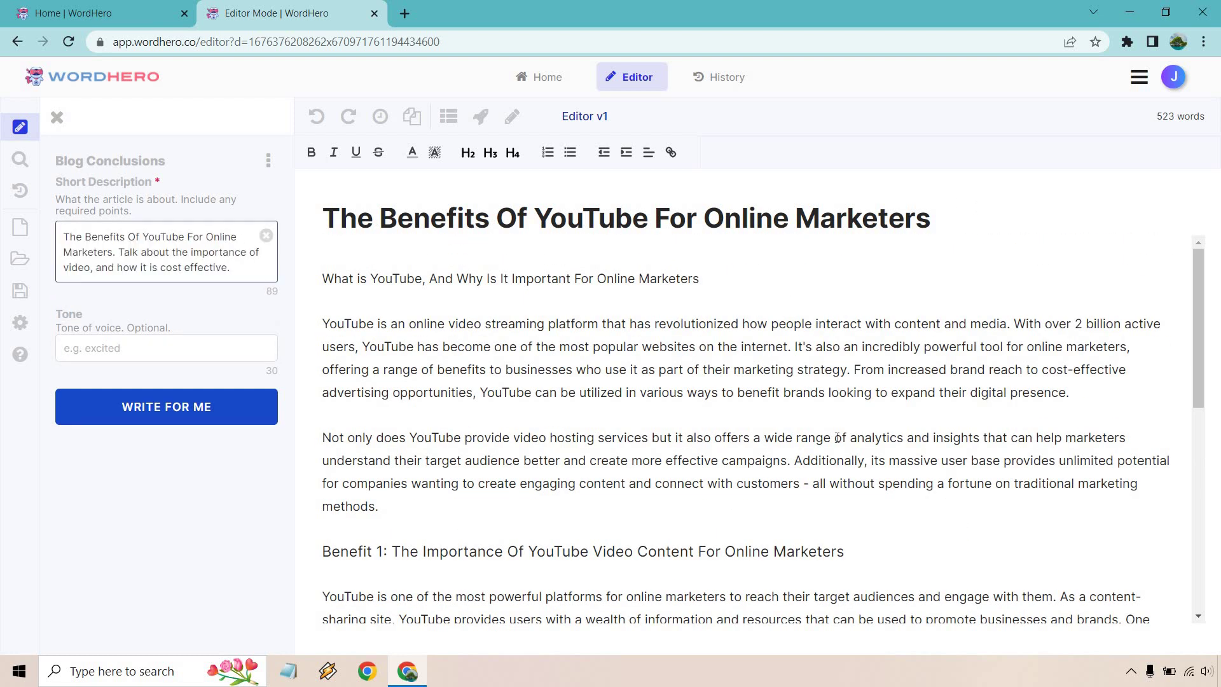
scroll(954, 544, down, 5)
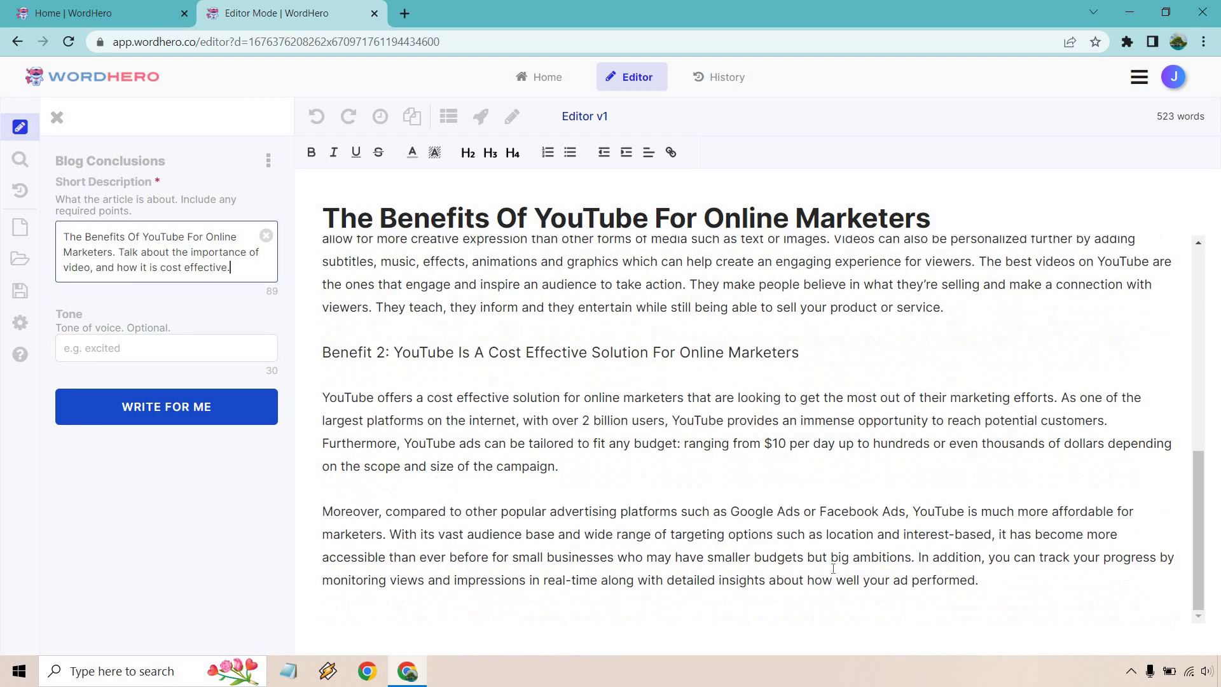
click(1097, 611)
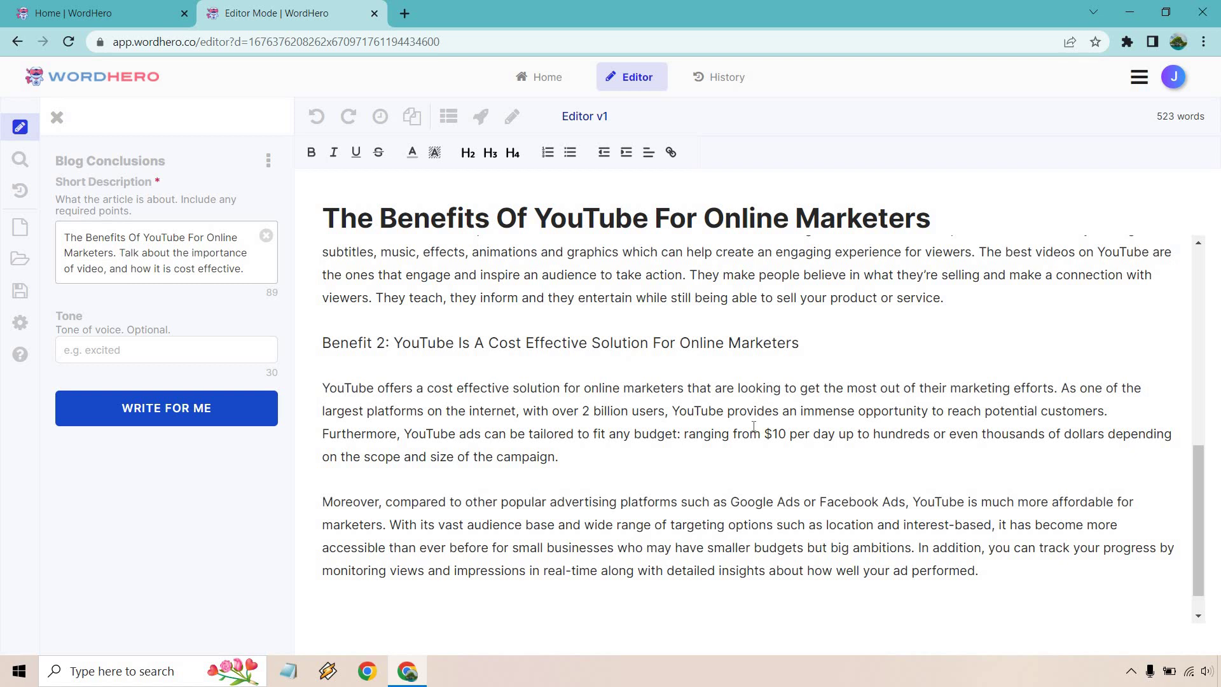
click(144, 418)
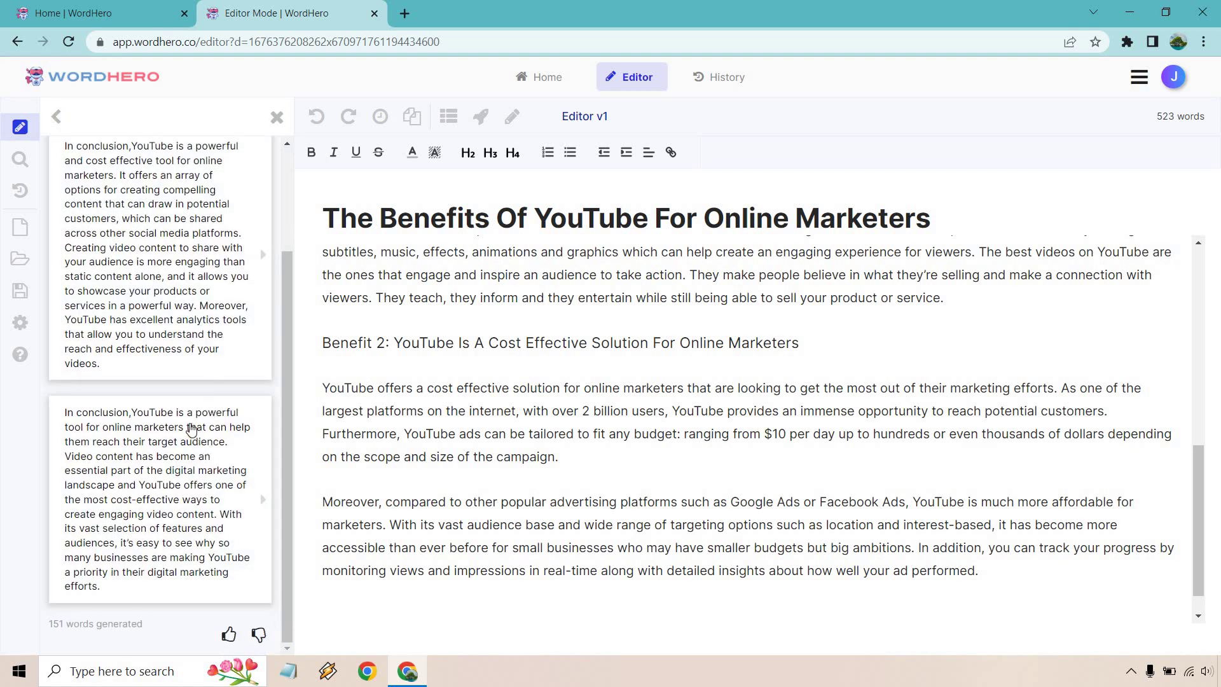
click(265, 501)
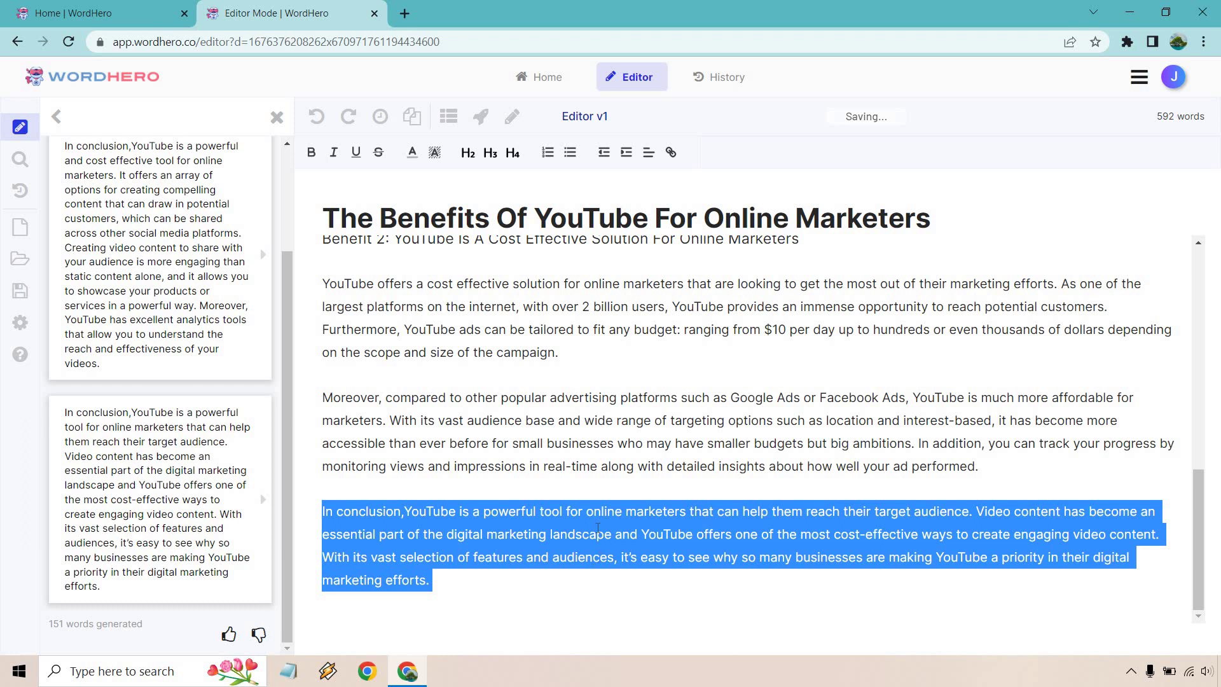
Step: Fix the spacing in the inserted conclusion and add a new paragraph before it
click(521, 531)
click(407, 511)
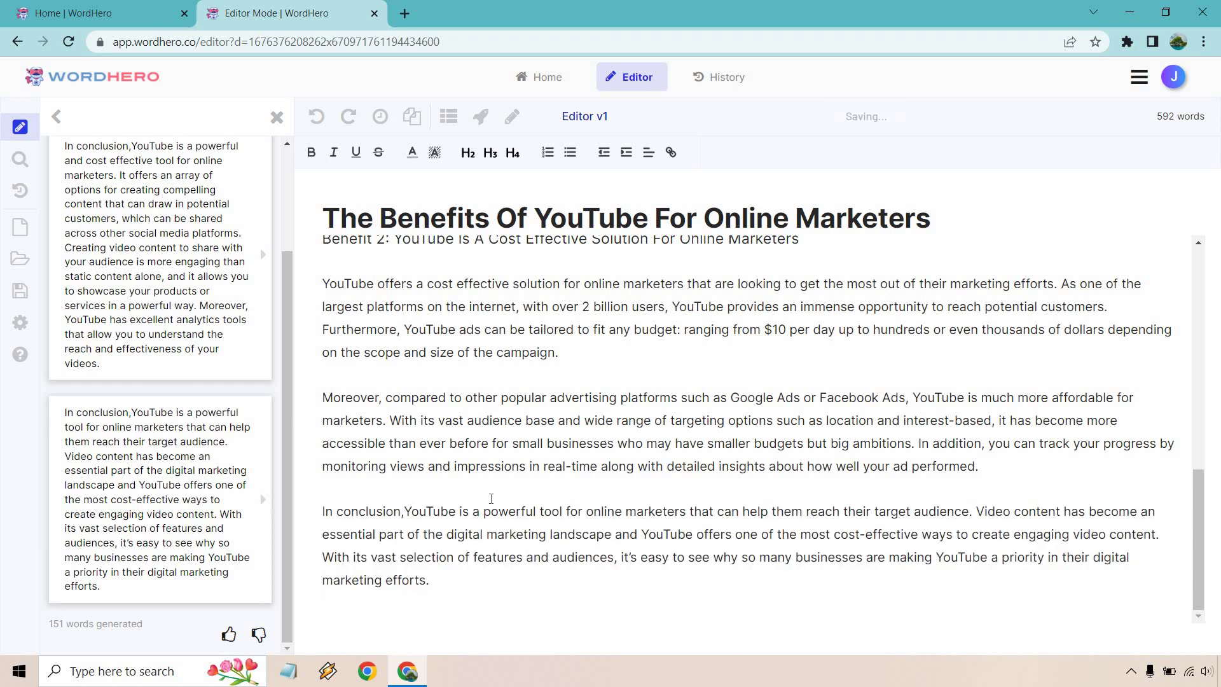
click(464, 580)
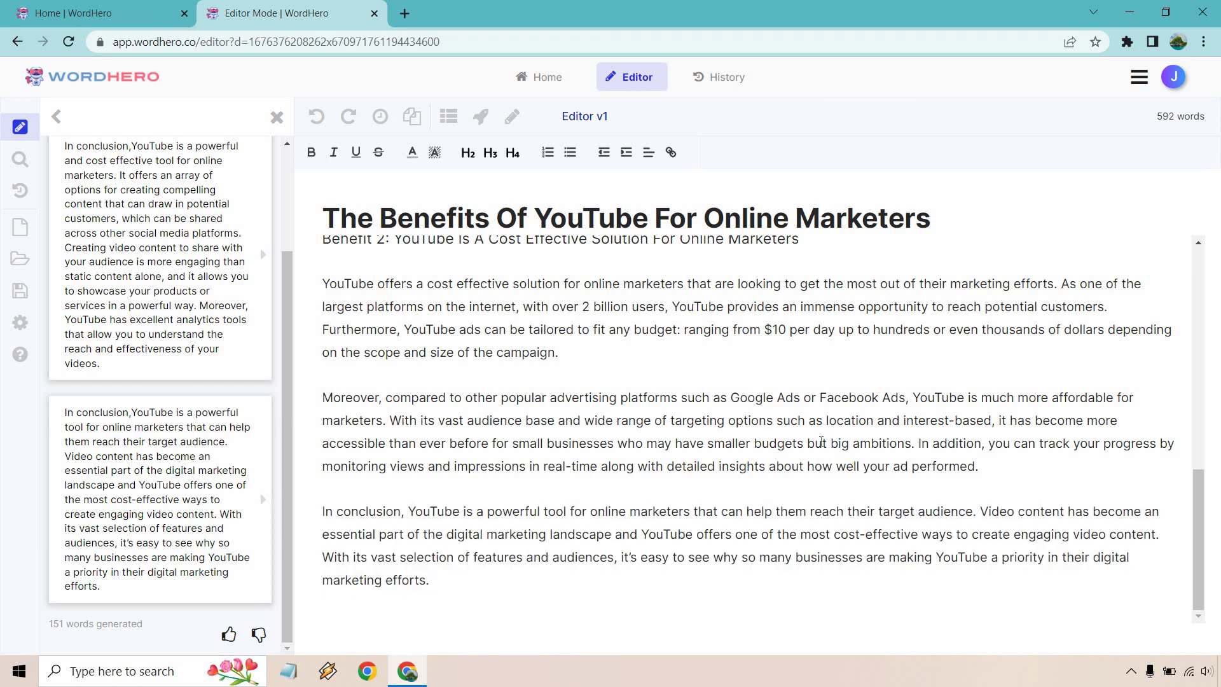
click(1045, 471)
key(Return)
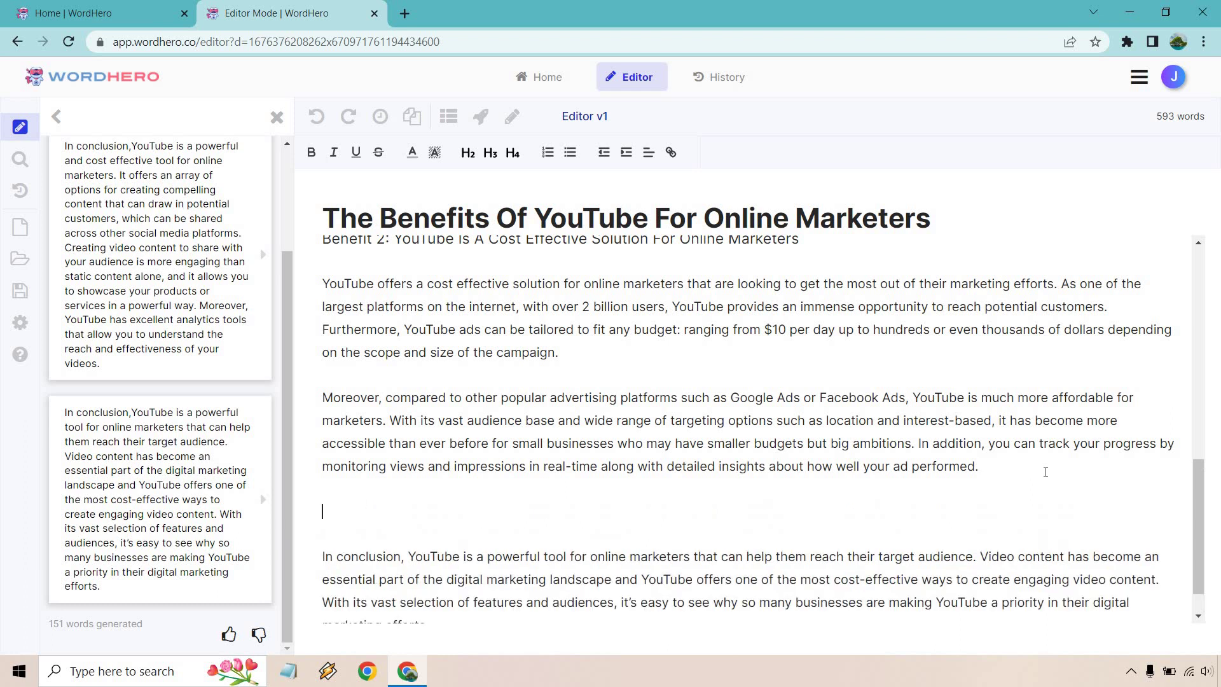
text(Conclusion)
Step: Make the new 'Conclusion' line an H3 heading
drag(429, 515, 303, 515)
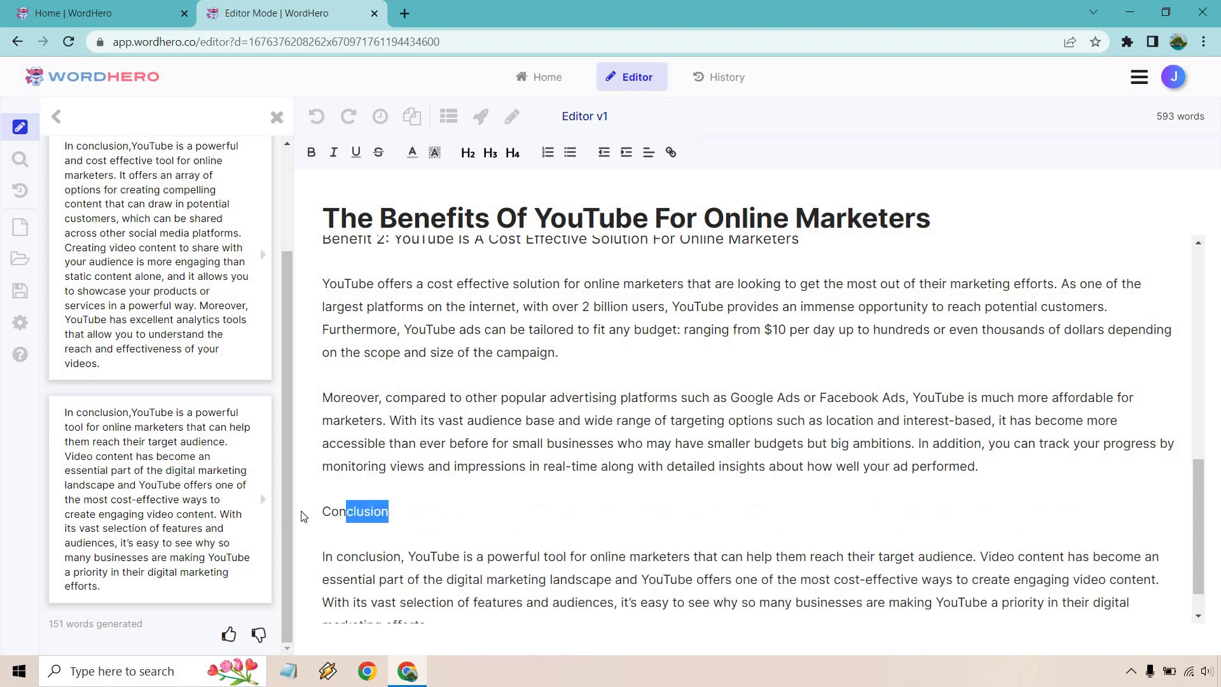
click(490, 153)
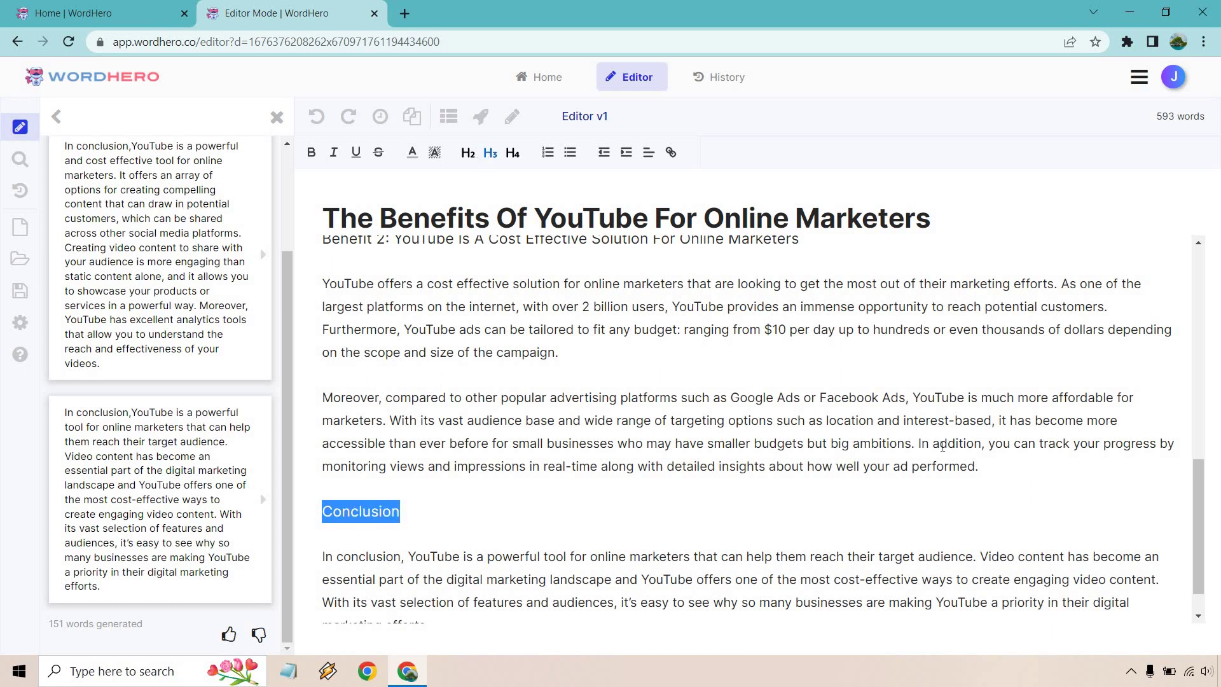
click(1034, 466)
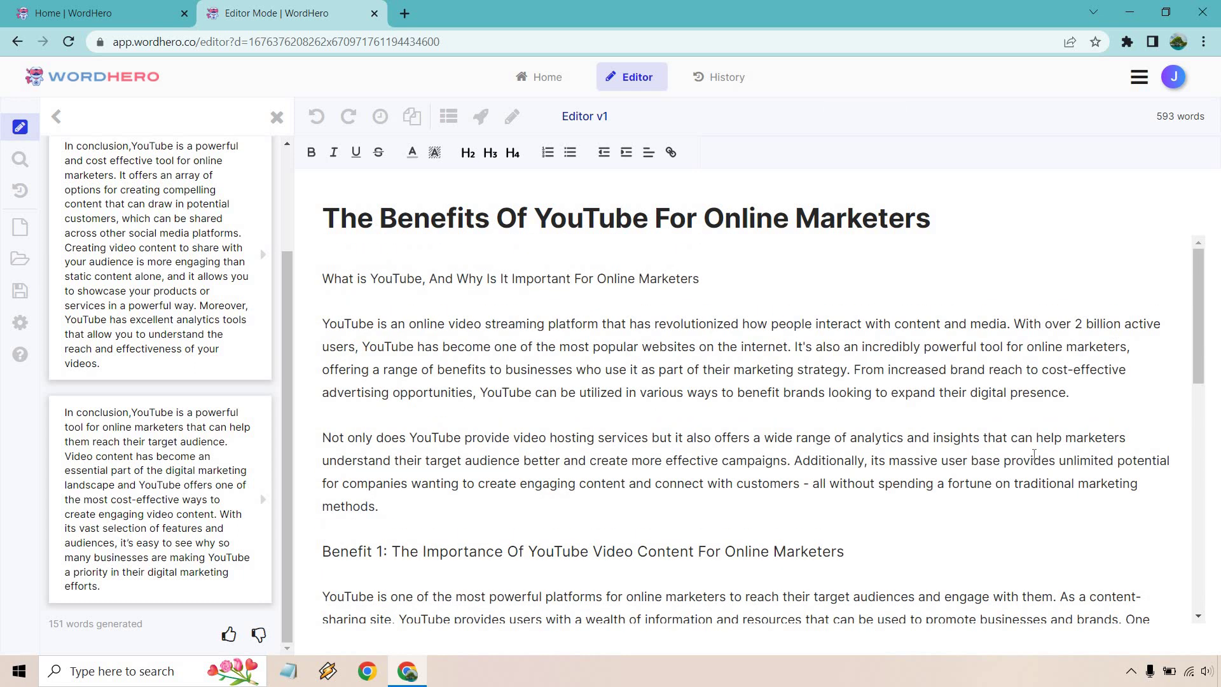
scroll(250, 261, up, 1)
scroll(935, 330, down, 5)
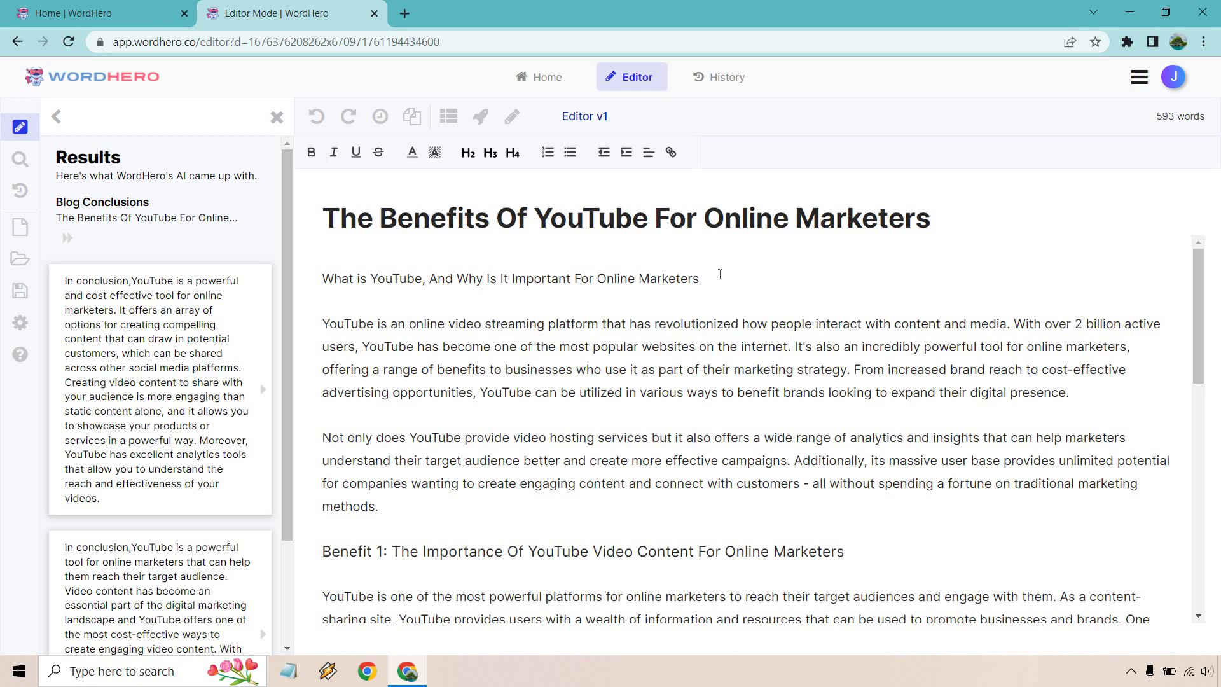
drag(846, 551, 320, 551)
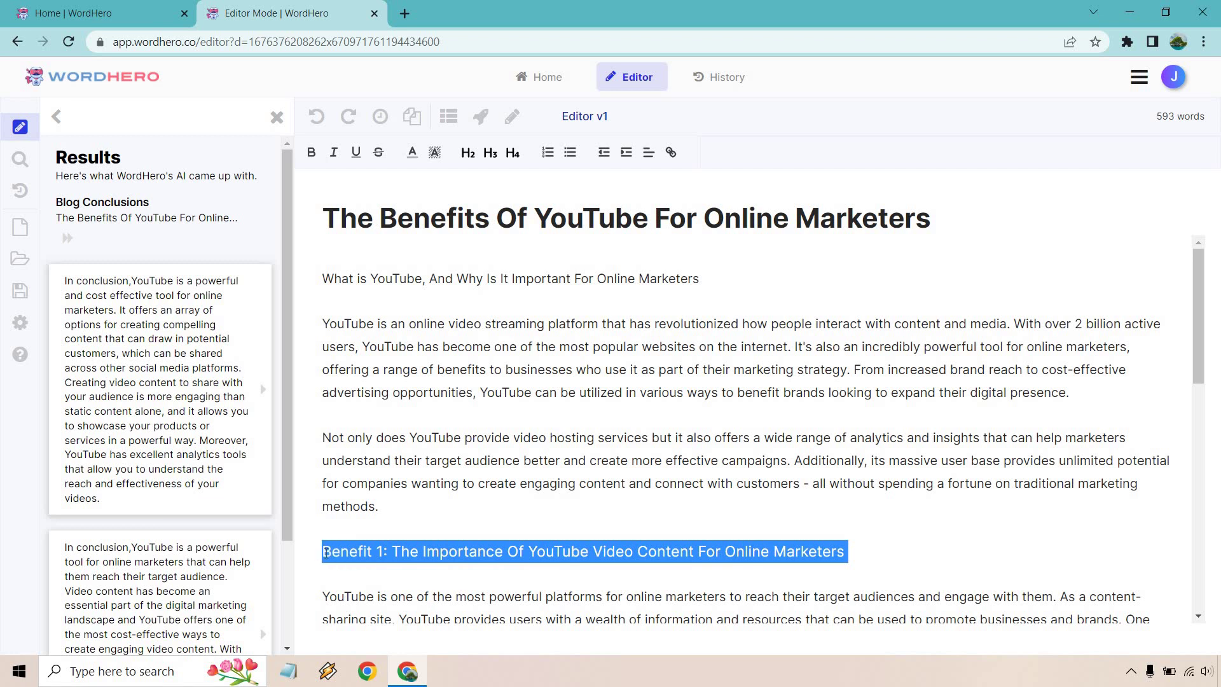
click(683, 387)
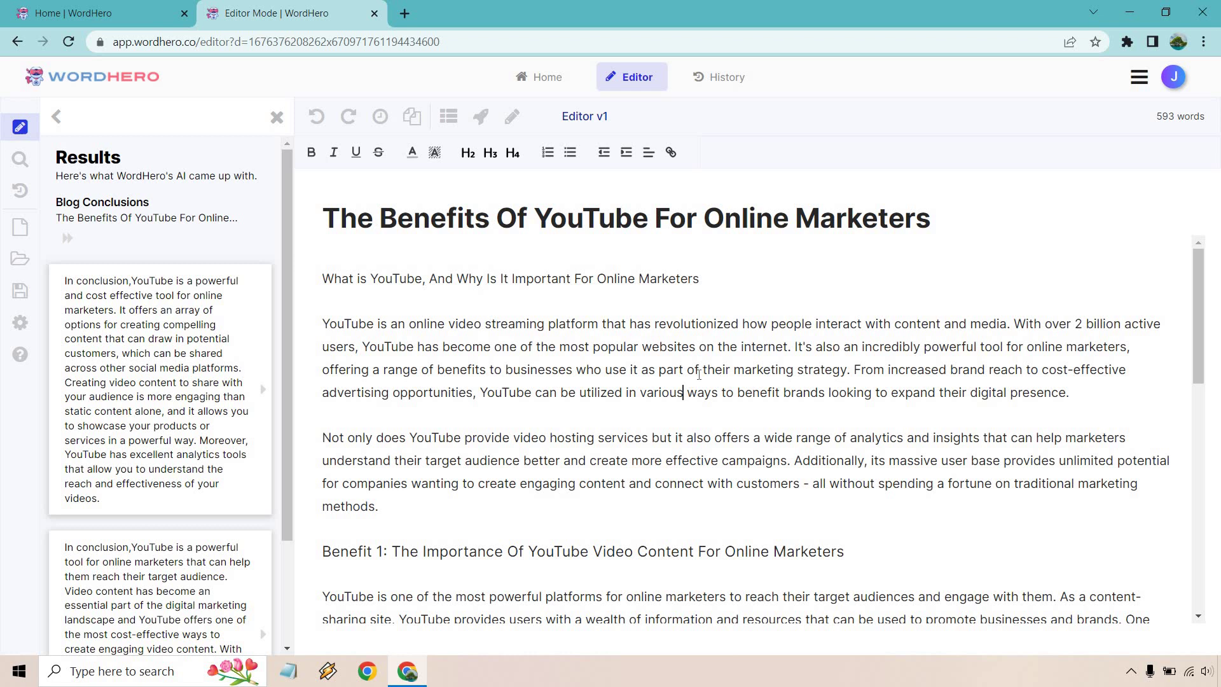
scroll(778, 300, down, 1)
scroll(778, 300, down, 5)
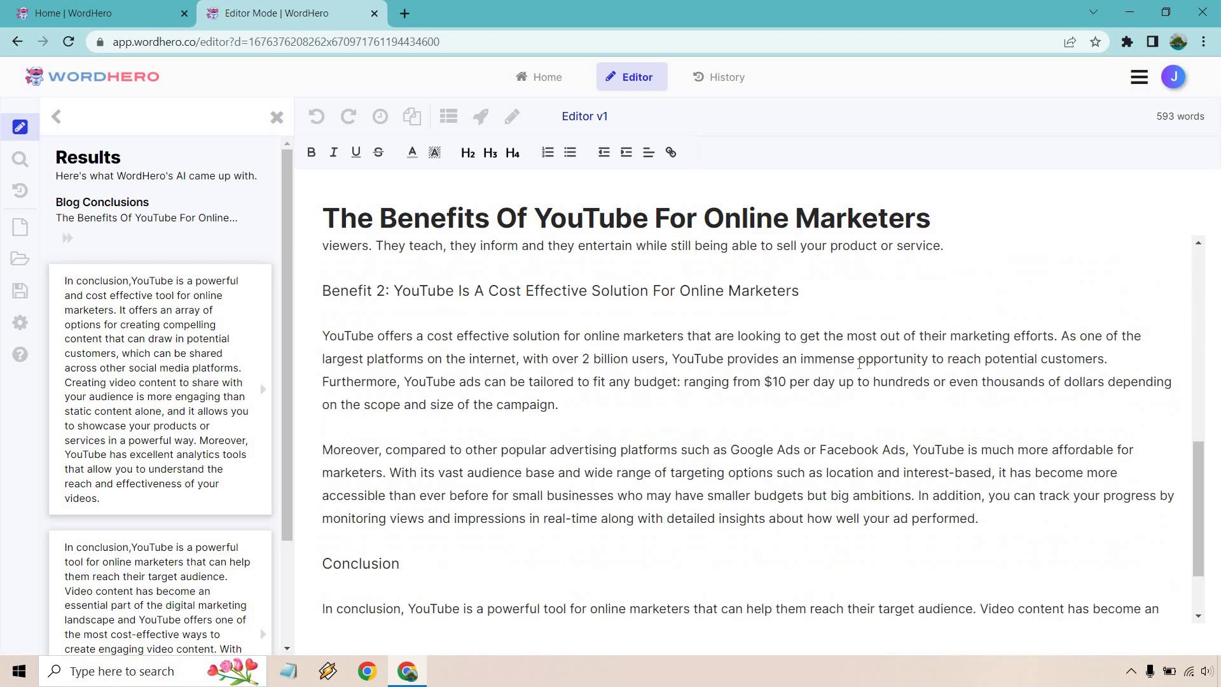
scroll(778, 300, up, 6)
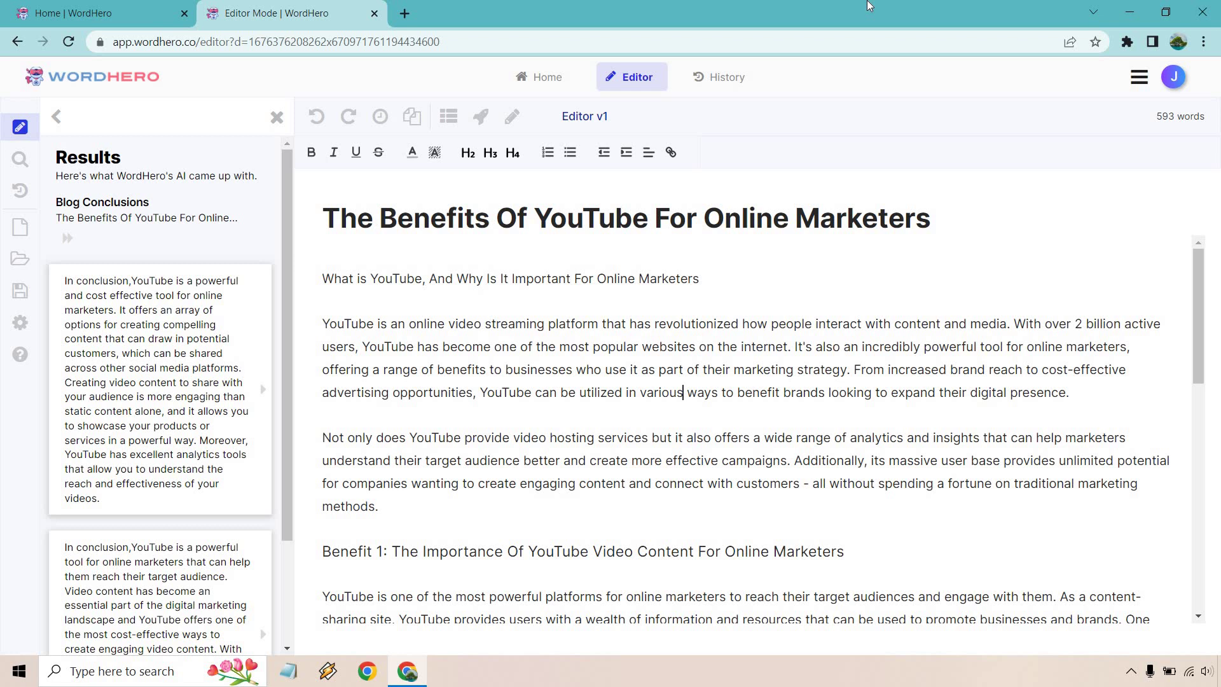
click(126, 12)
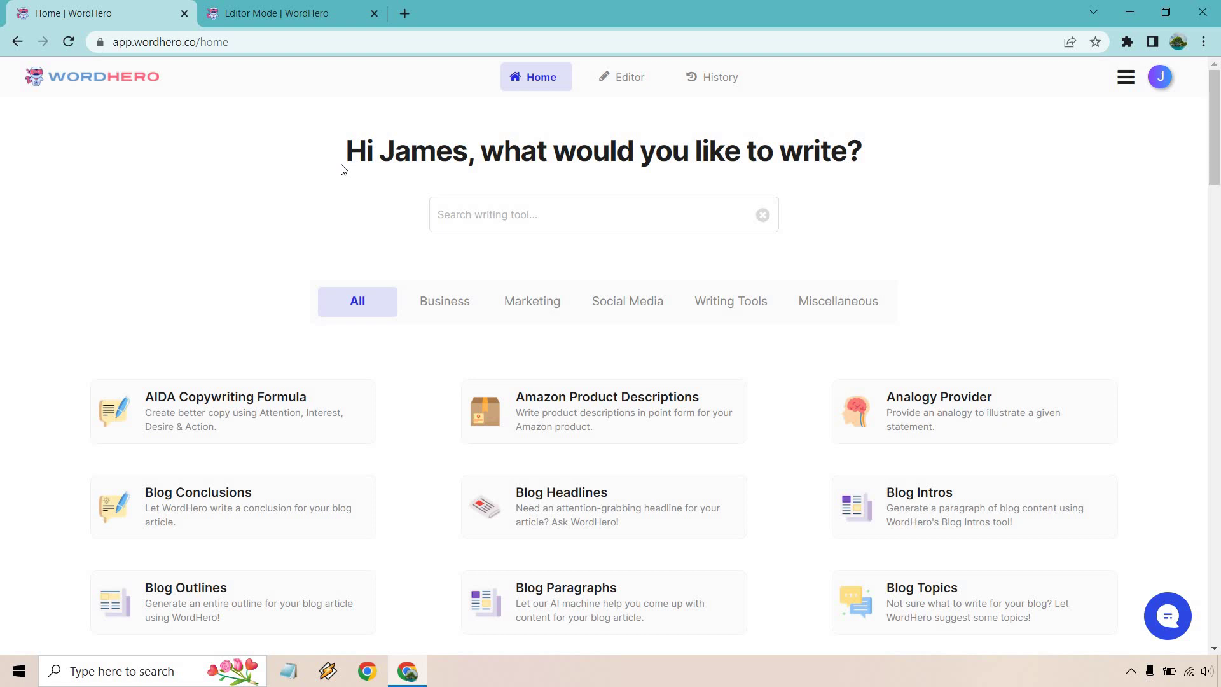
click(267, 8)
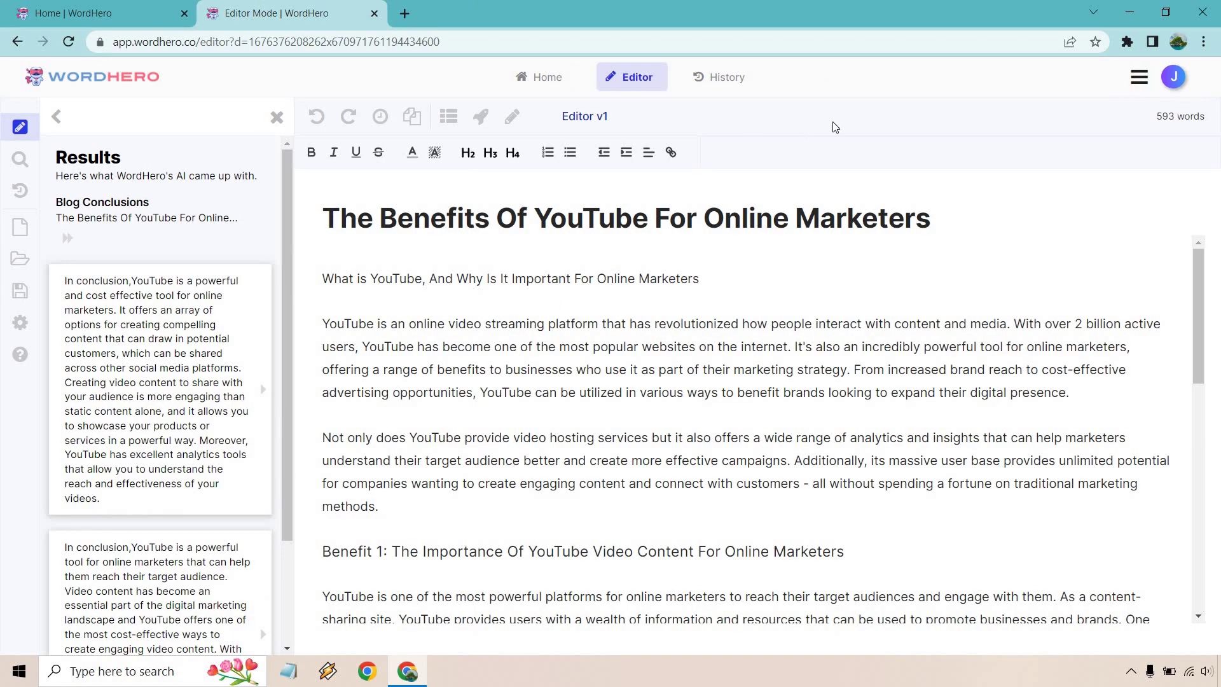